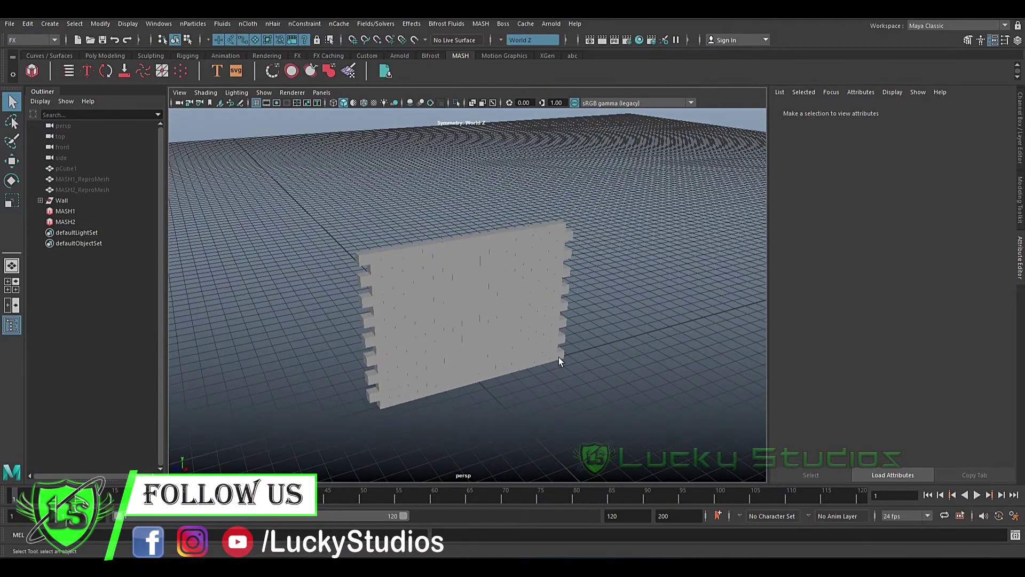
# Browse the MASH menu and network options, then select a single brick of the wall
pyautogui.click(479, 24)
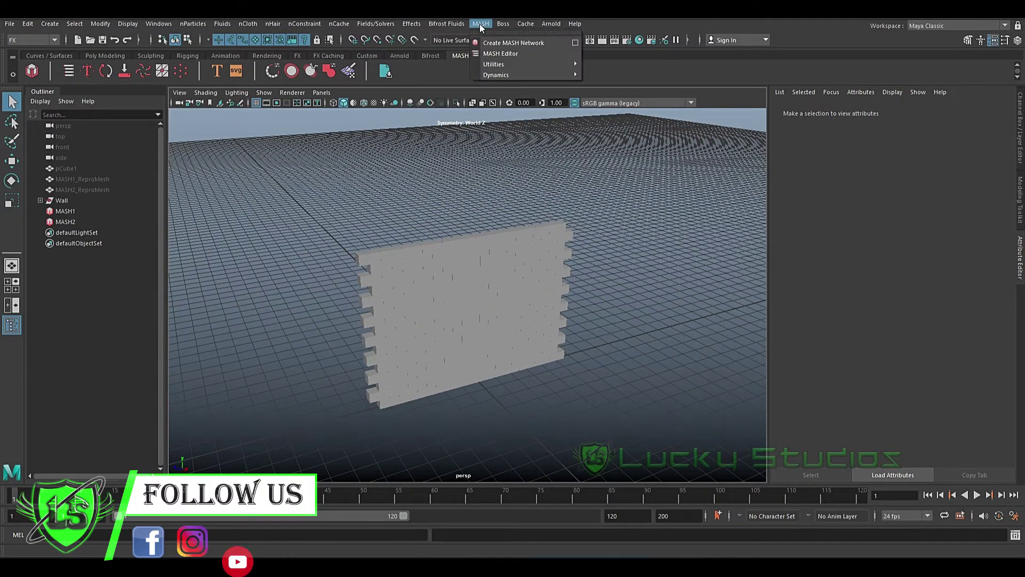
pyautogui.click(481, 22)
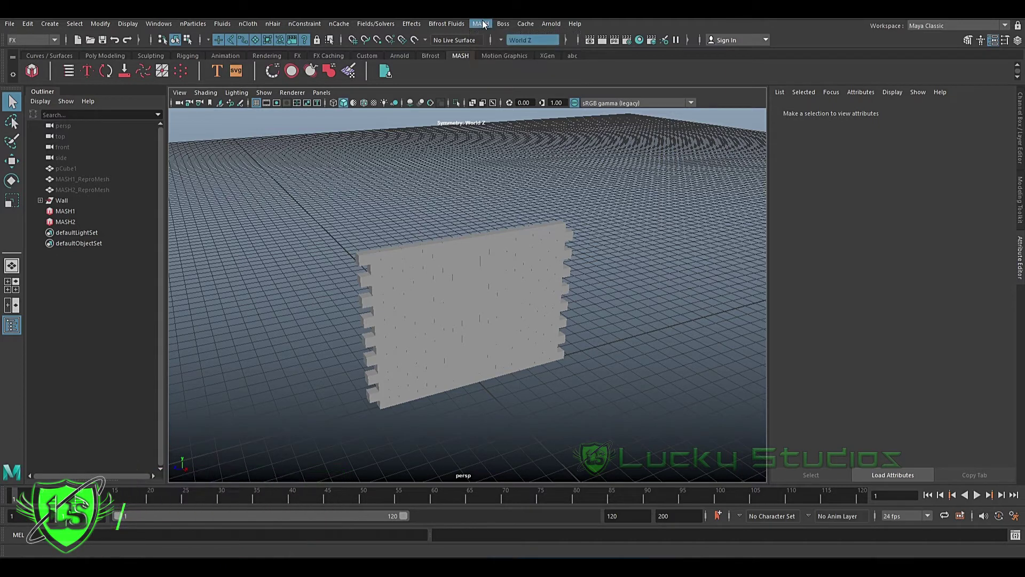
pyautogui.click(481, 22)
pyautogui.click(575, 44)
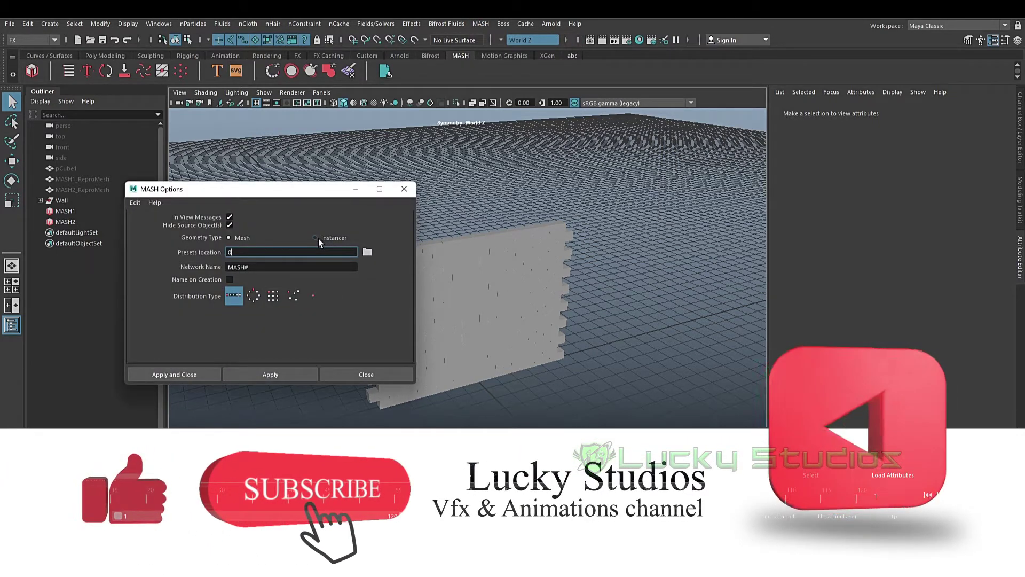
pyautogui.click(404, 188)
pyautogui.click(400, 276)
pyautogui.keyDown('alt'); pyautogui.moveTo(398, 273); pyautogui.dragTo(377, 267); pyautogui.keyUp('alt')
# With the Move tool, pick several individual bricks to confirm they are separate pieces
pyautogui.press('w')
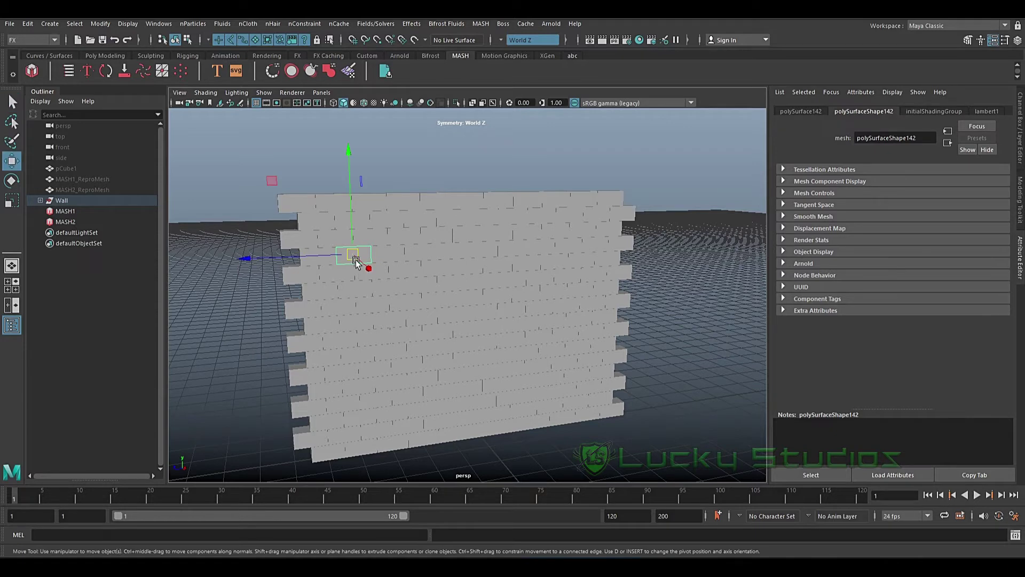
pyautogui.click(399, 221)
pyautogui.click(481, 239)
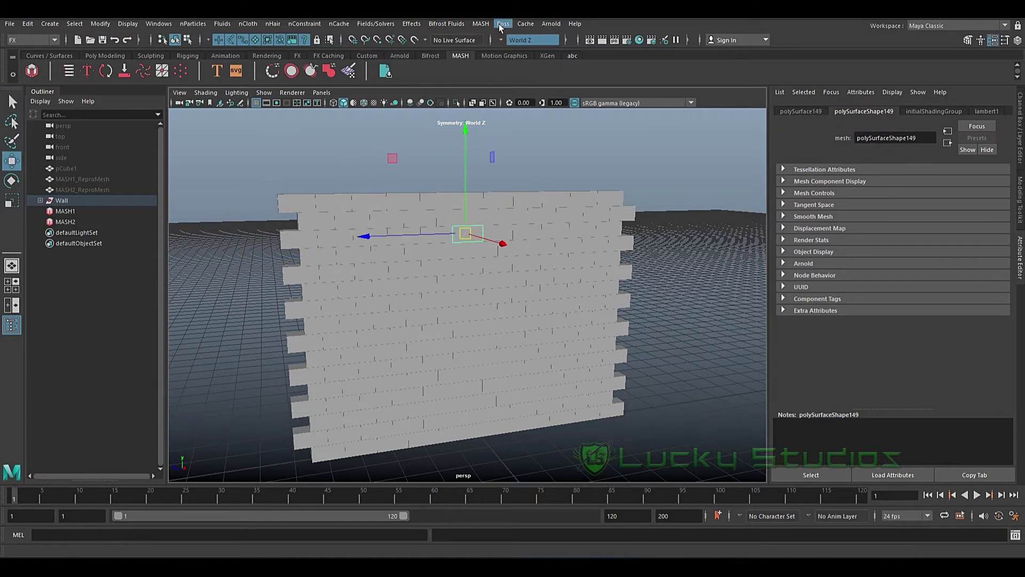
pyautogui.click(481, 24)
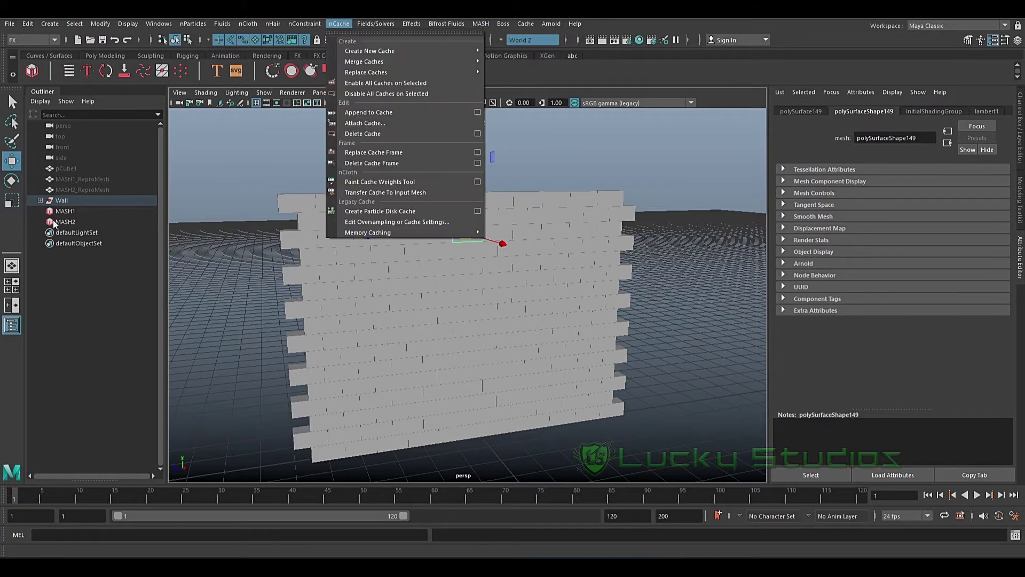
pyautogui.click(52, 193)
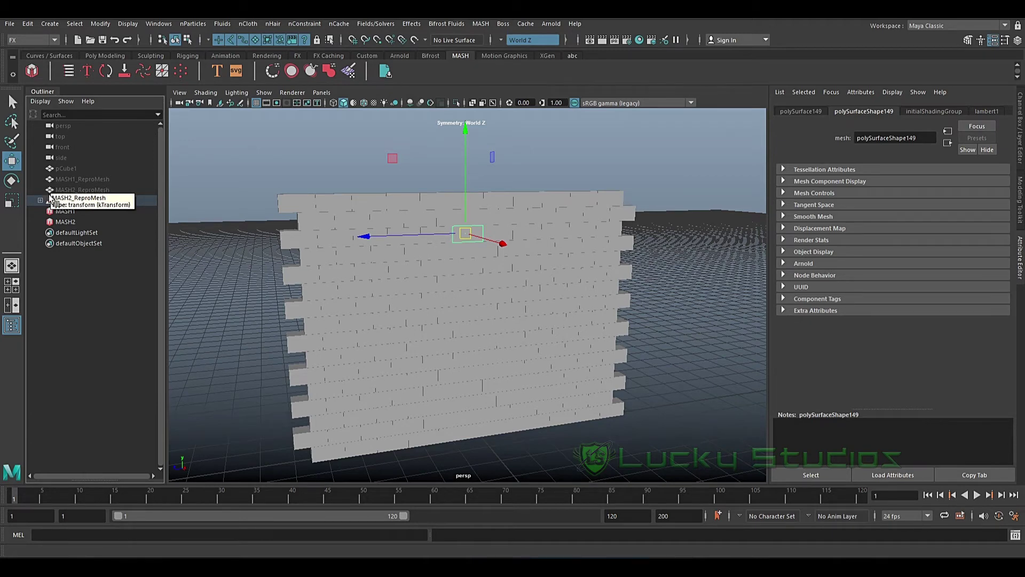
pyautogui.click(389, 213)
pyautogui.click(460, 238)
pyautogui.click(488, 221)
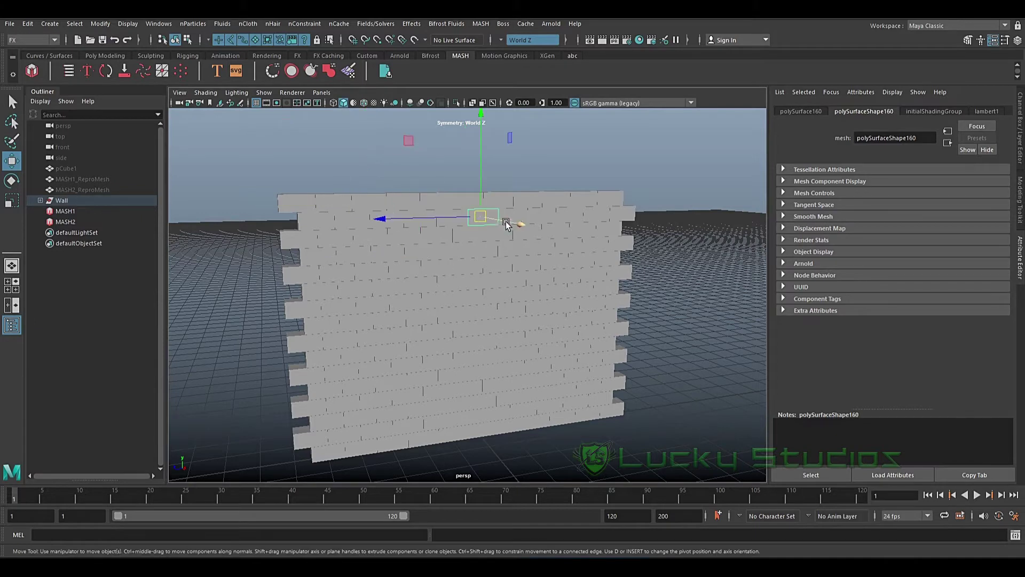
# Frame the wall head-on, marquee-select all its bricks, then pick the Wall group in the Outliner
pyautogui.keyDown('alt'); pyautogui.scroll(-3, 489, 248); pyautogui.keyUp('alt')
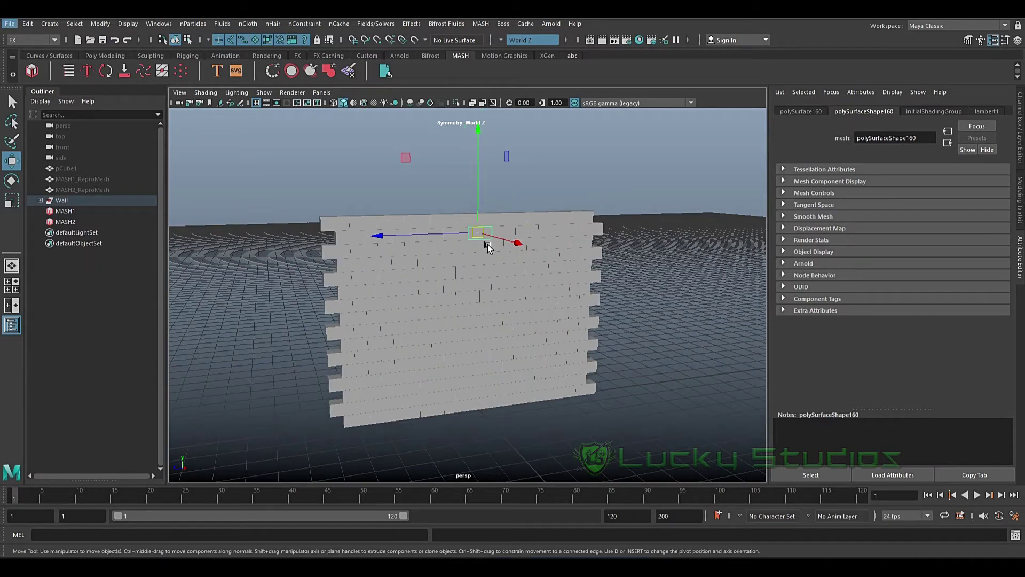
pyautogui.keyDown('alt'); pyautogui.moveTo(430, 304); pyautogui.dragTo(434, 303); pyautogui.keyUp('alt')
pyautogui.keyDown('alt'); pyautogui.scroll(-3, 415, 318); pyautogui.keyUp('alt')
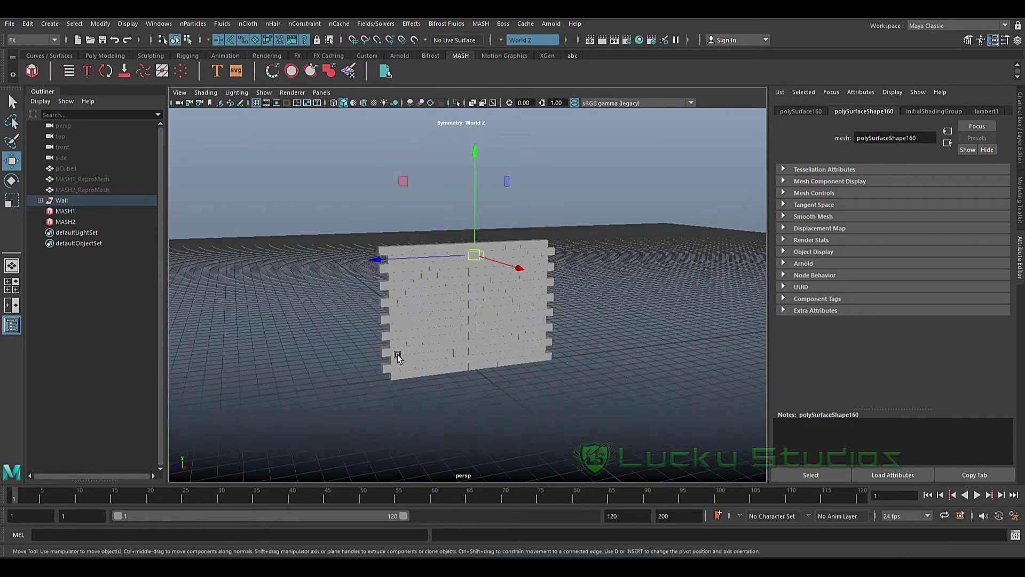
pyautogui.scroll(3, 452, 306)
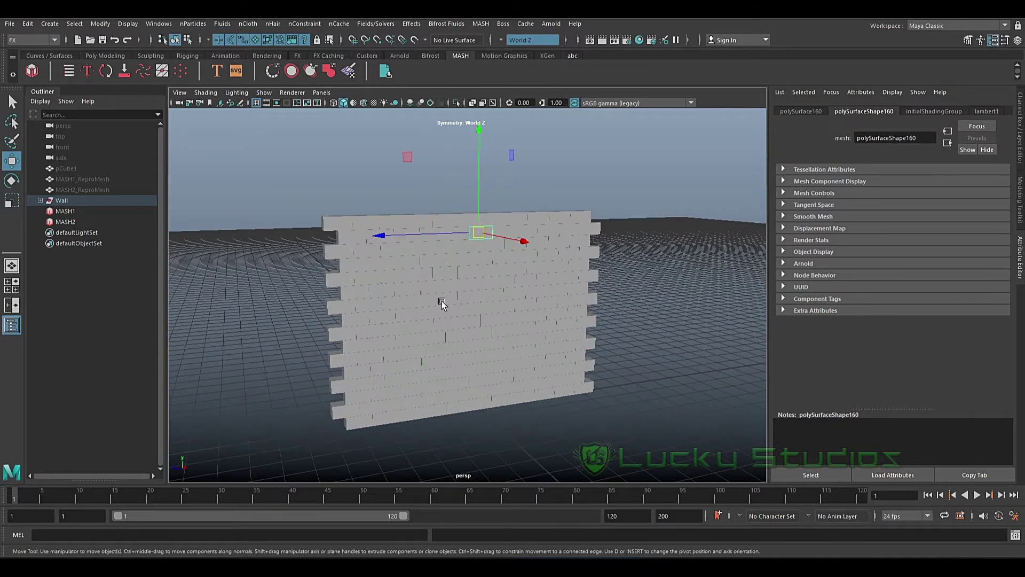
pyautogui.scroll(-2, 441, 300)
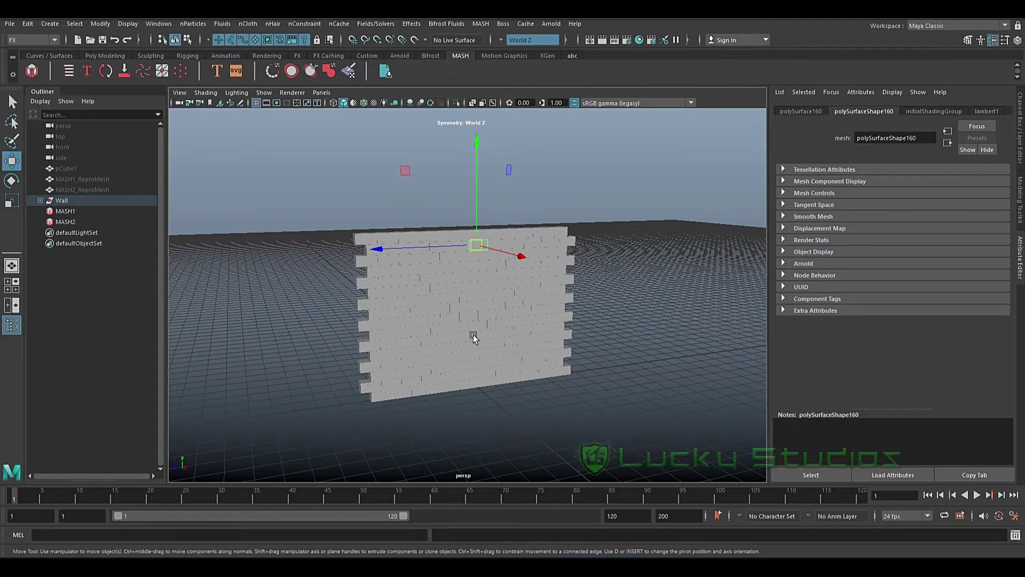
pyautogui.scroll(2, 474, 332)
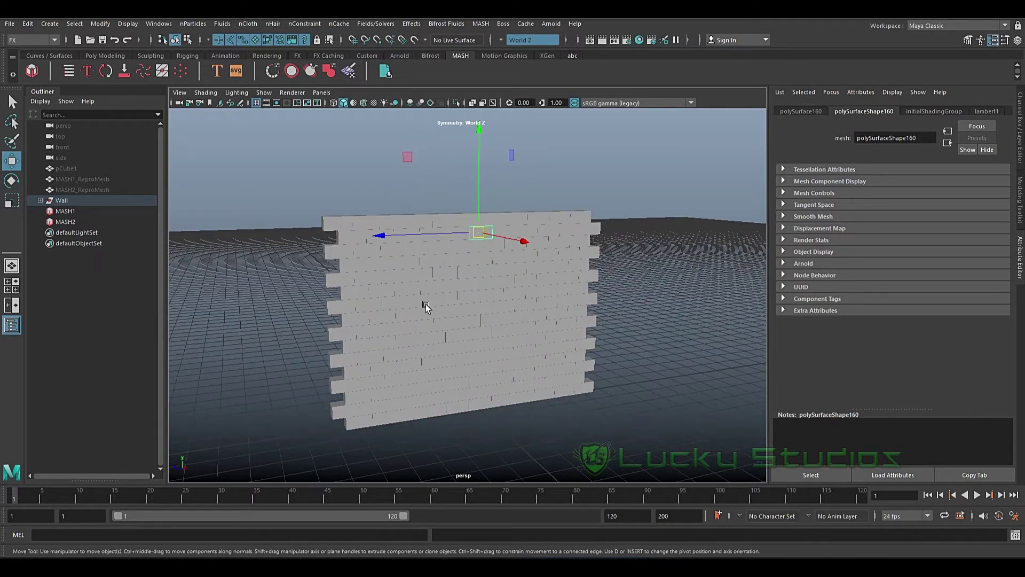
pyautogui.scroll(-2, 434, 319)
pyautogui.keyDown('alt'); pyautogui.moveTo(443, 338); pyautogui.dragTo(406, 289); pyautogui.keyUp('alt')
pyautogui.moveTo(310, 181); pyautogui.dragTo(600, 396)
pyautogui.click(88, 201)
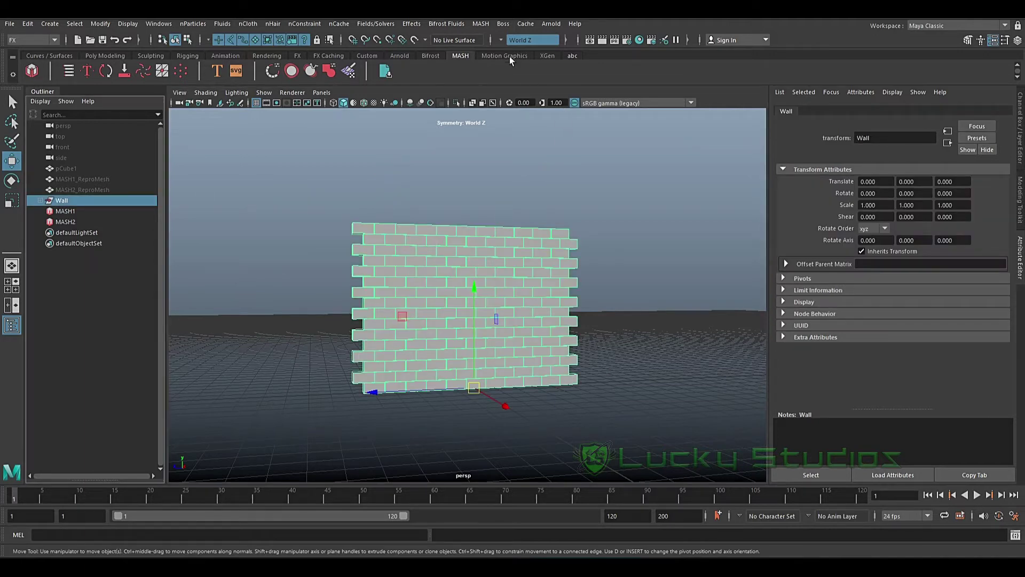
# In the Plug-in Manager, mark bullet.mll as Loaded and Auto load, with the FX menu set active
pyautogui.click(32, 40)
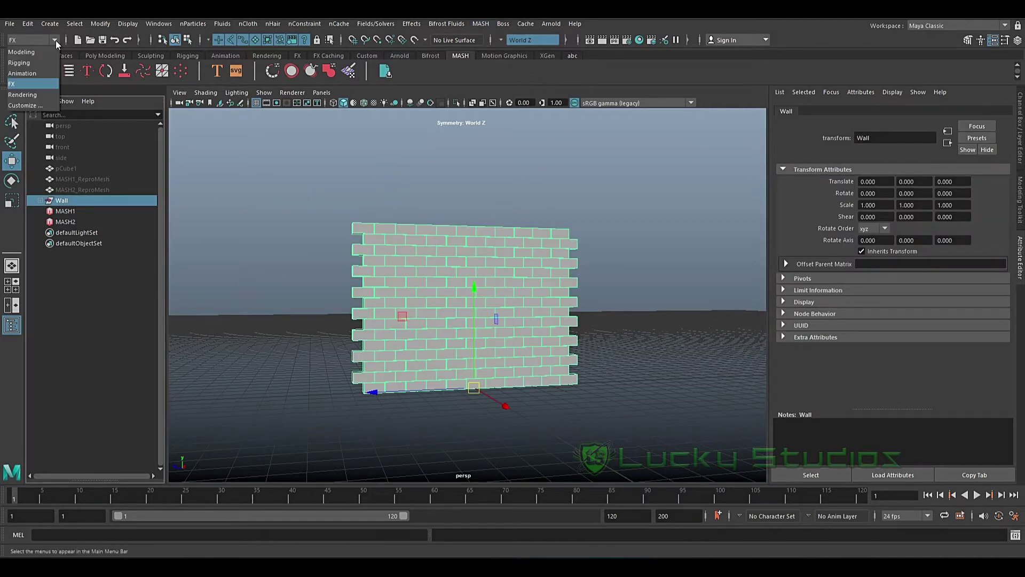
pyautogui.click(27, 80)
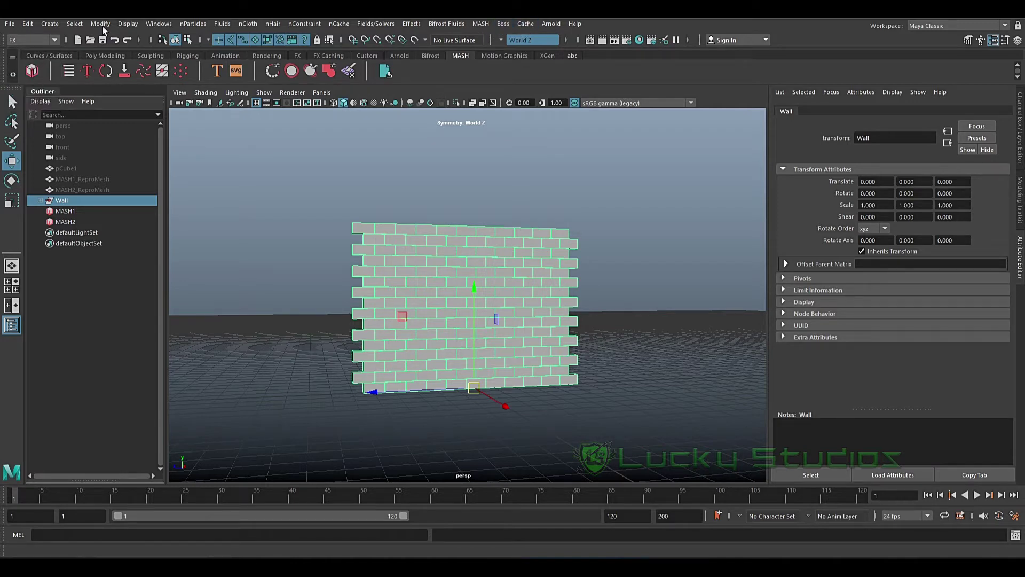
pyautogui.click(154, 24)
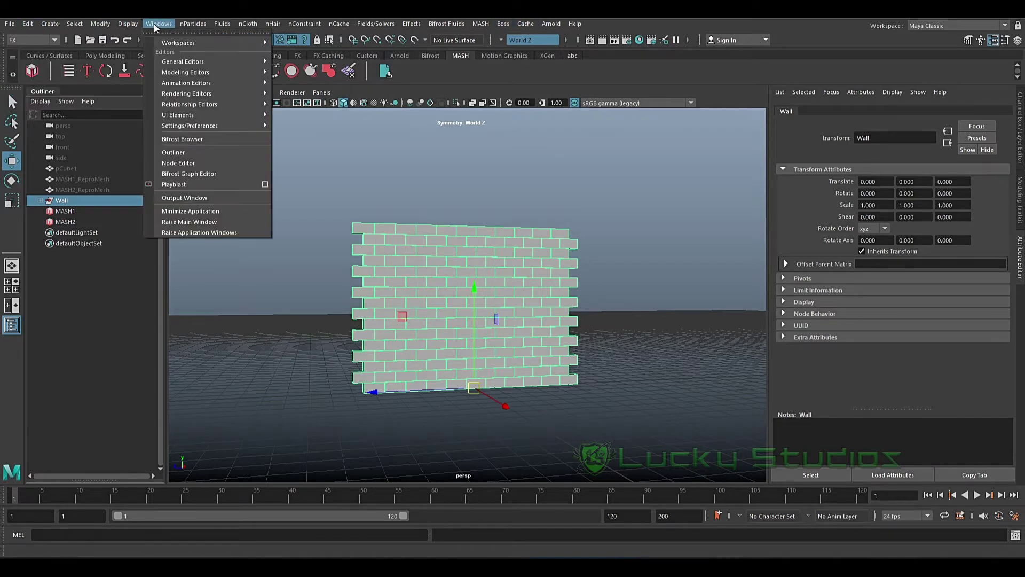
pyautogui.moveTo(240, 125)
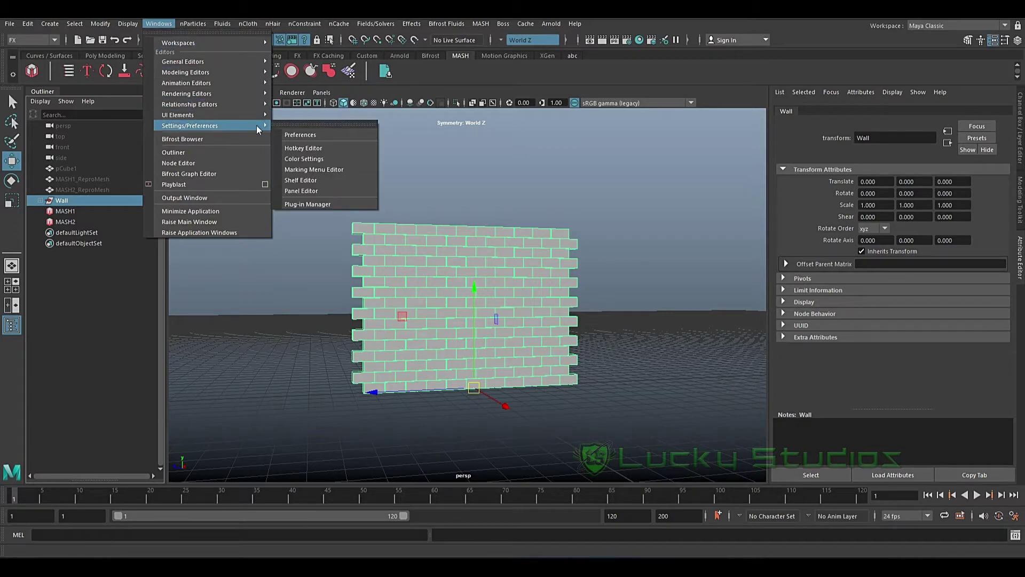
pyautogui.click(340, 205)
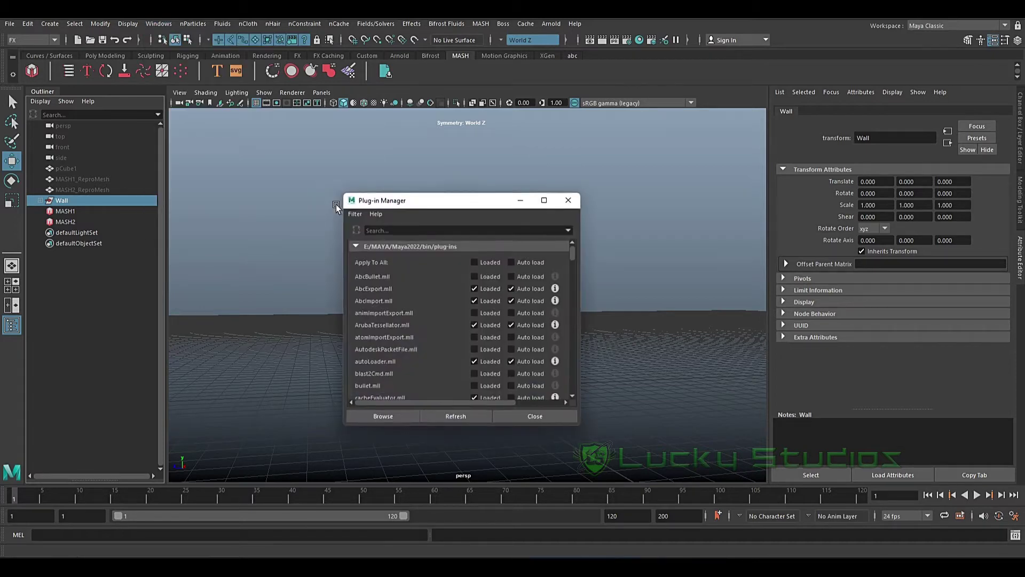
pyautogui.moveTo(422, 200); pyautogui.dragTo(385, 180)
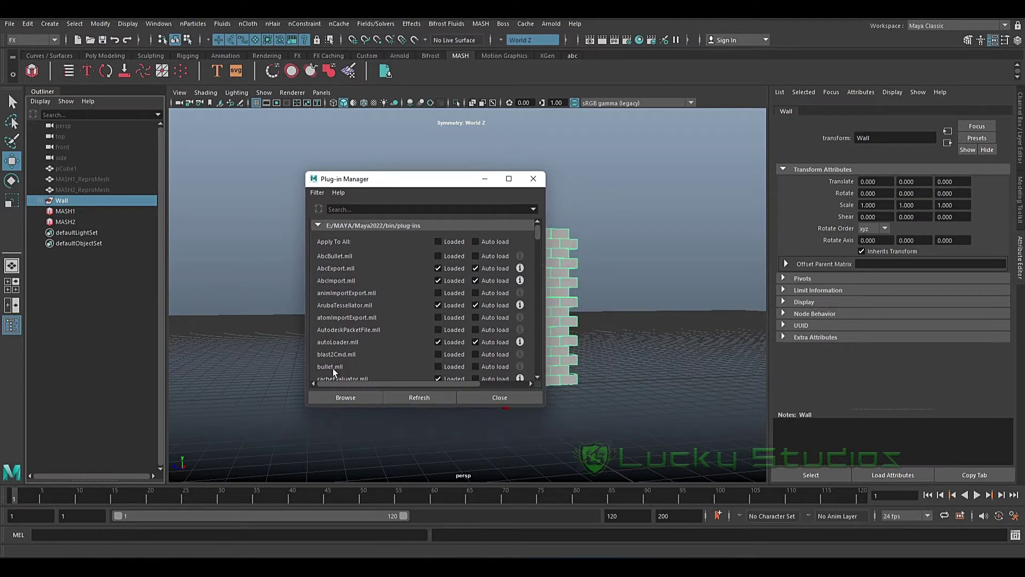
pyautogui.click(438, 366)
pyautogui.click(475, 366)
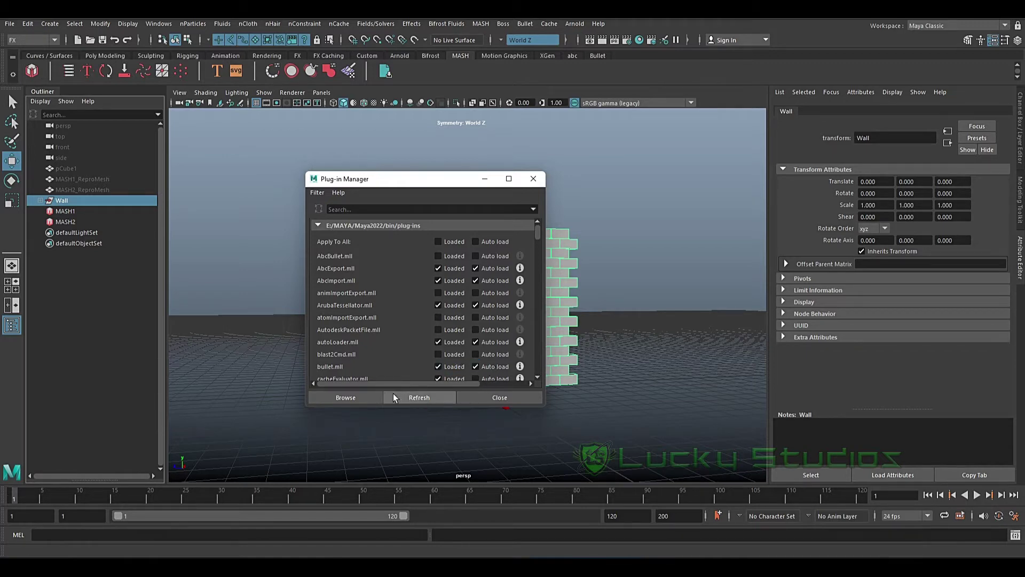
pyautogui.click(477, 397)
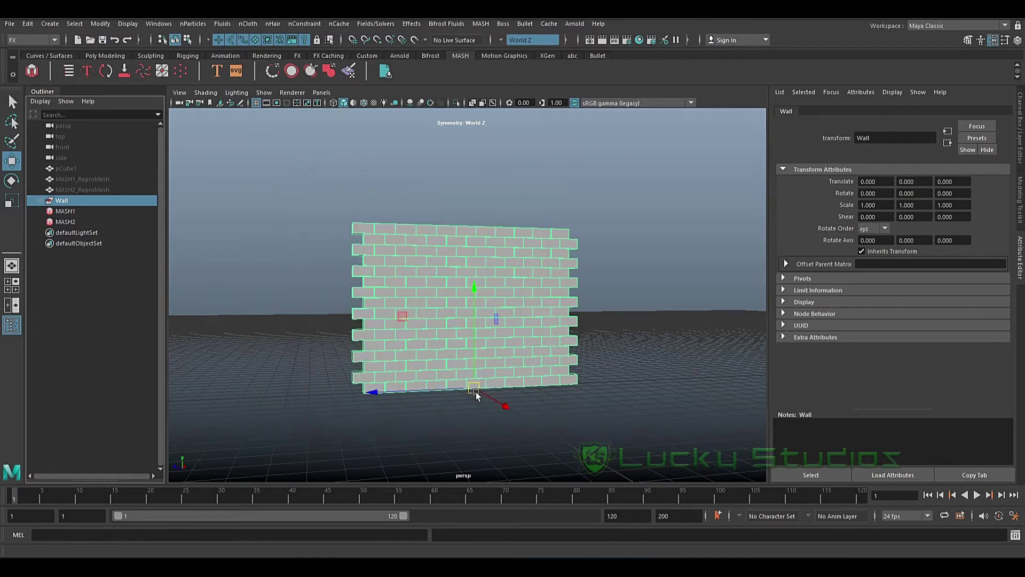
# Marquee-select all the wall bricks and make them a Bullet Rigid Set
pyautogui.click(32, 39)
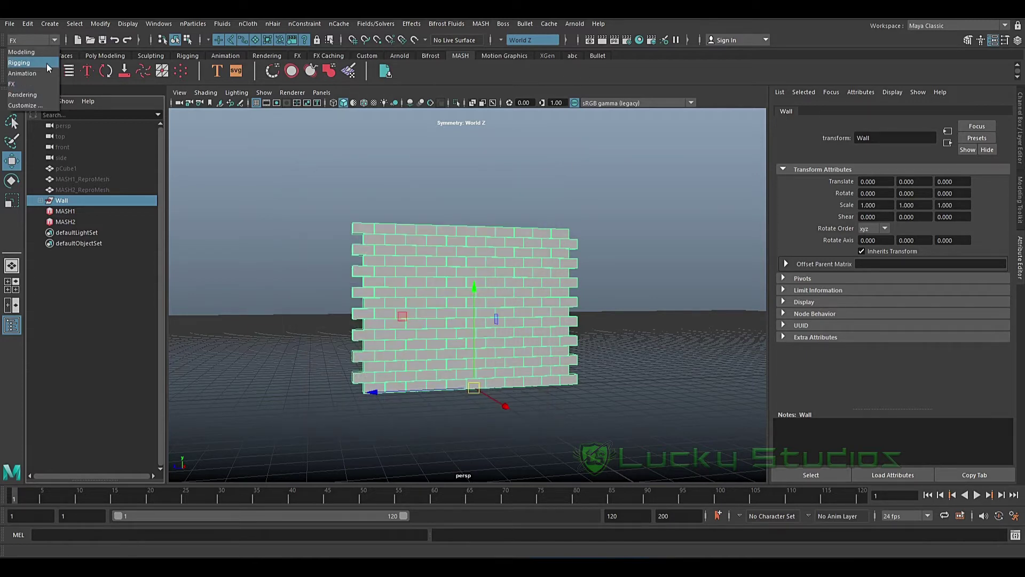
pyautogui.click(32, 86)
pyautogui.moveTo(373, 182); pyautogui.dragTo(612, 395)
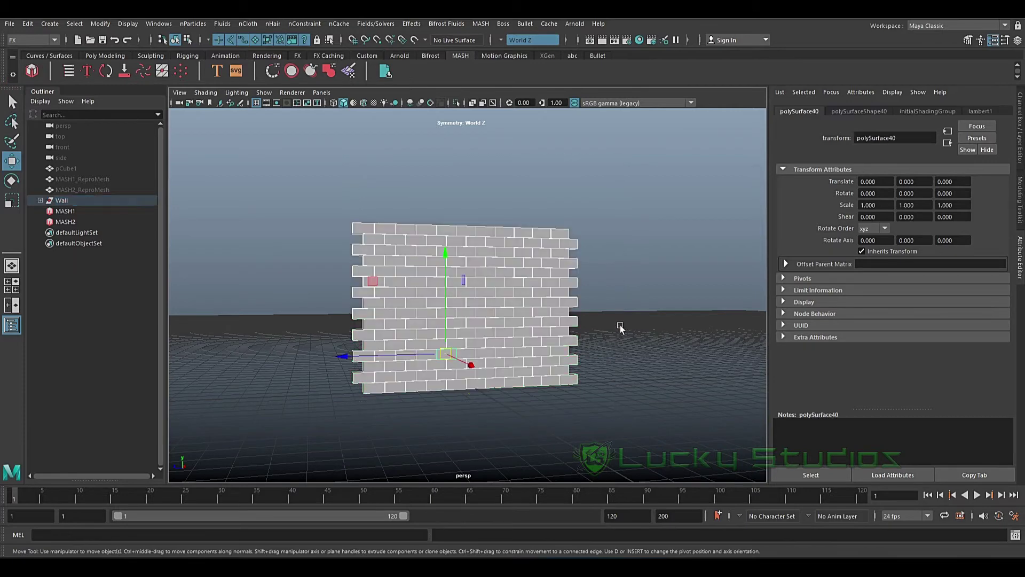
pyautogui.click(525, 24)
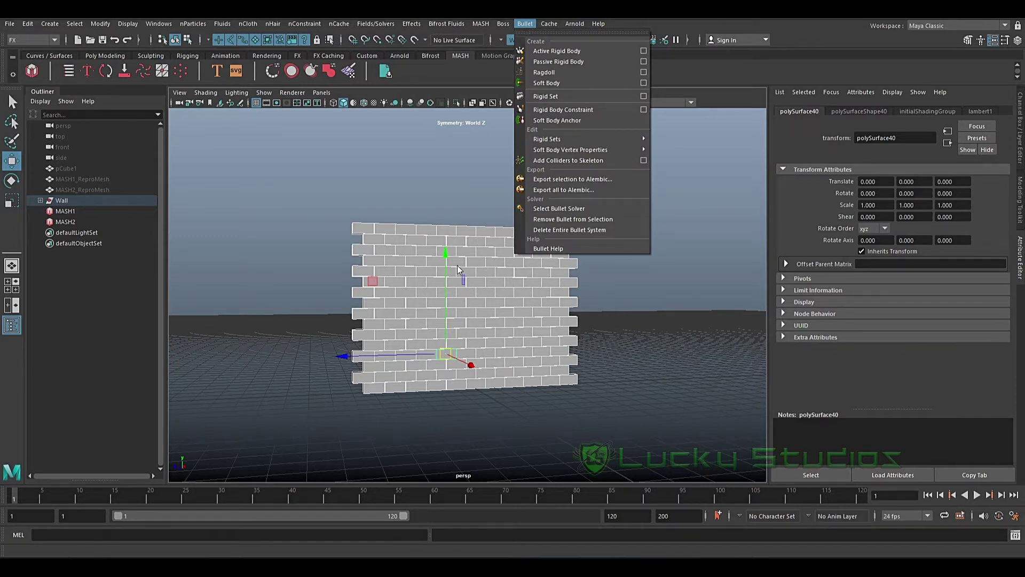
pyautogui.click(598, 96)
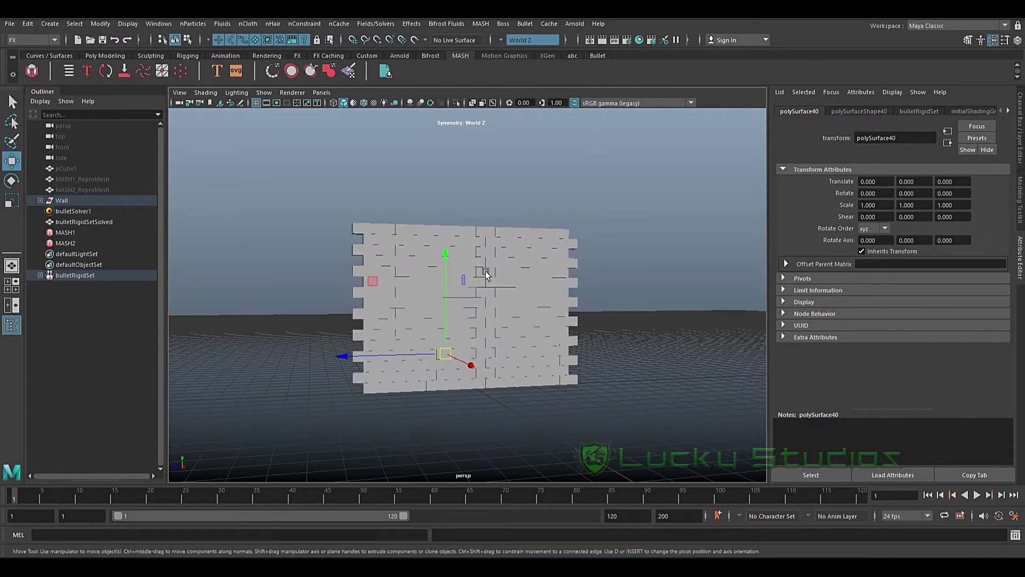
# Show bulletSolverShape1's Solver Properties: simulation enabled, gravity -9.800, no ground plane
pyautogui.click(84, 275)
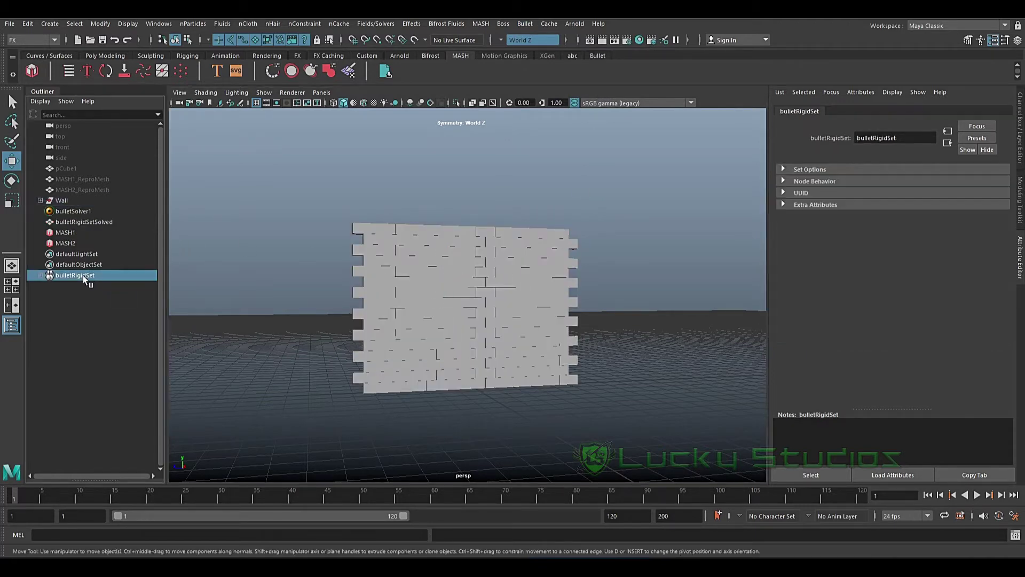
pyautogui.click(87, 213)
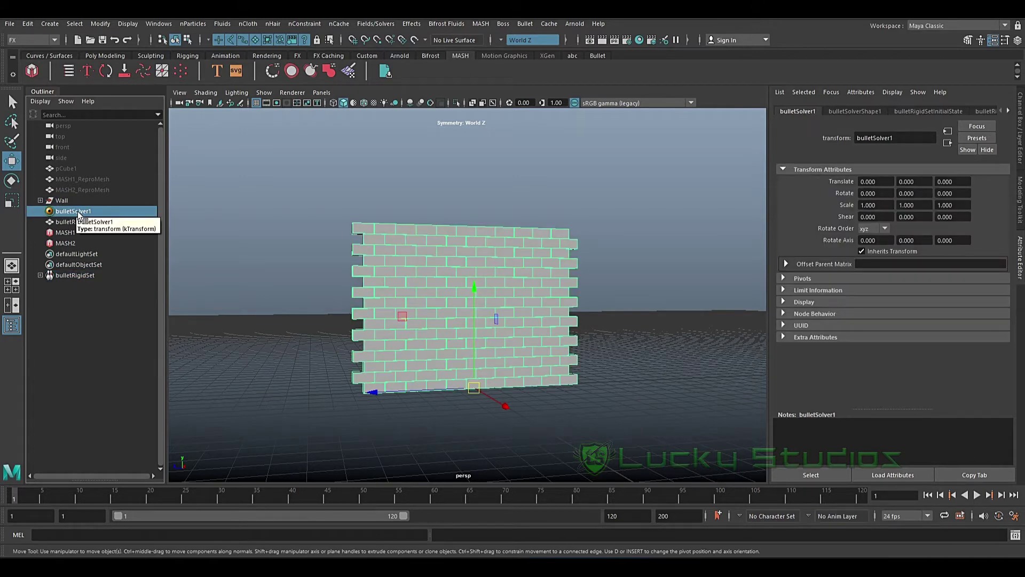
pyautogui.click(850, 112)
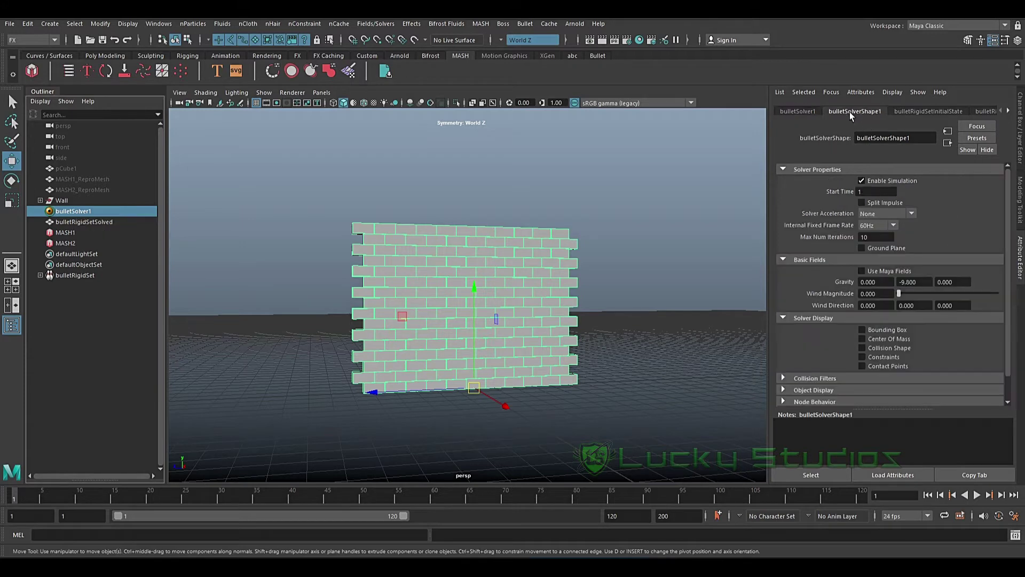
pyautogui.click(904, 110)
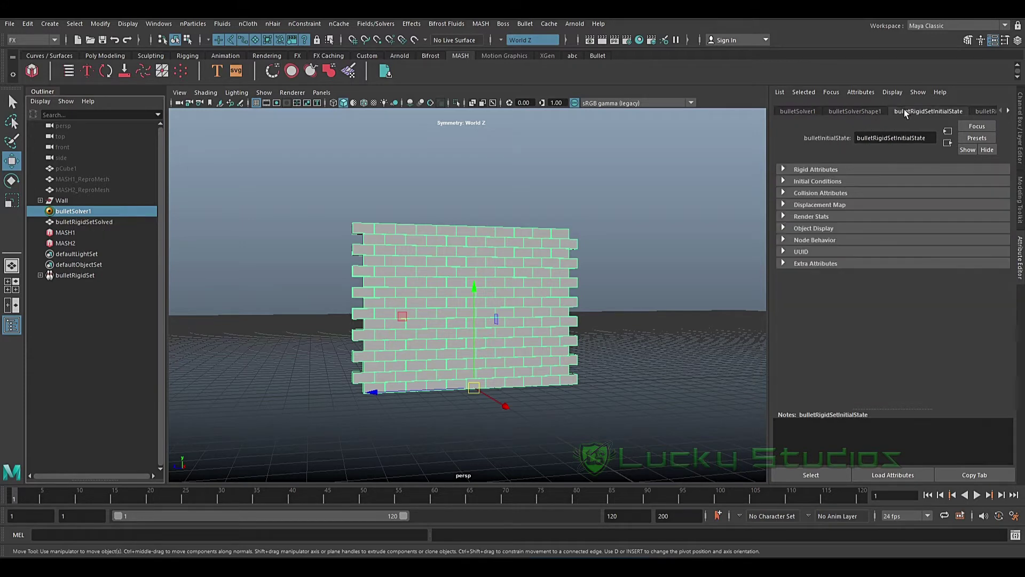
pyautogui.click(857, 109)
pyautogui.click(816, 109)
pyautogui.click(831, 111)
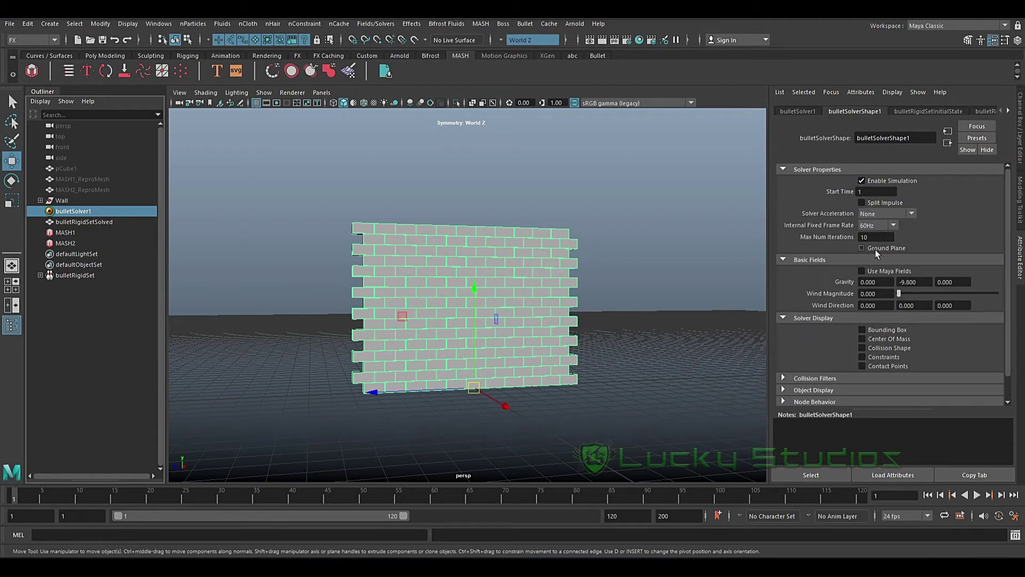
pyautogui.moveTo(612, 368)
pyautogui.keyDown('alt'); pyautogui.mouseDown()
pyautogui.moveTo(636, 378)
pyautogui.moveTo(627, 368)
pyautogui.mouseUp(); pyautogui.keyUp('alt')
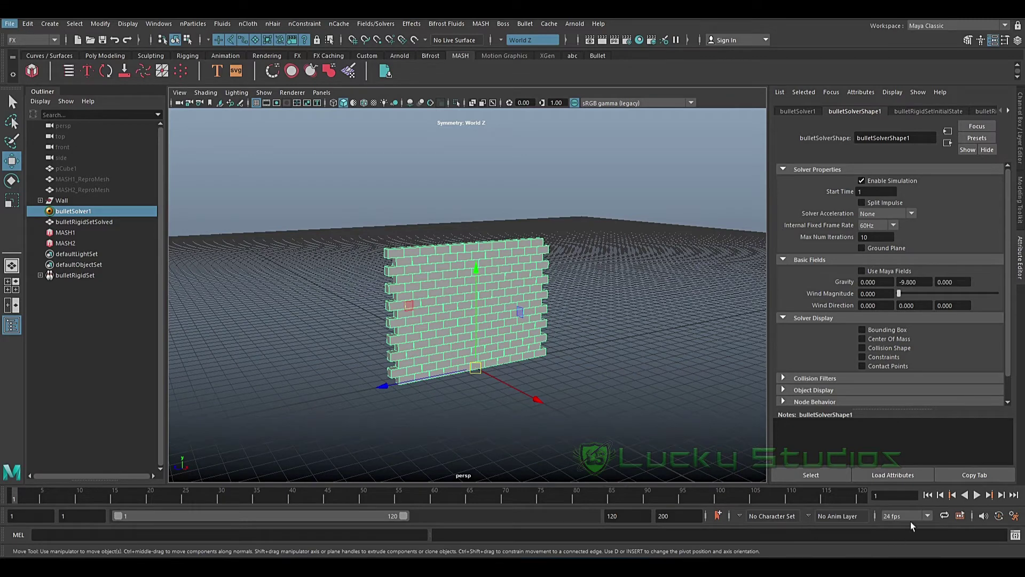
# Play the wall simulation as a test, then rewind to frame 1
pyautogui.click(976, 494)
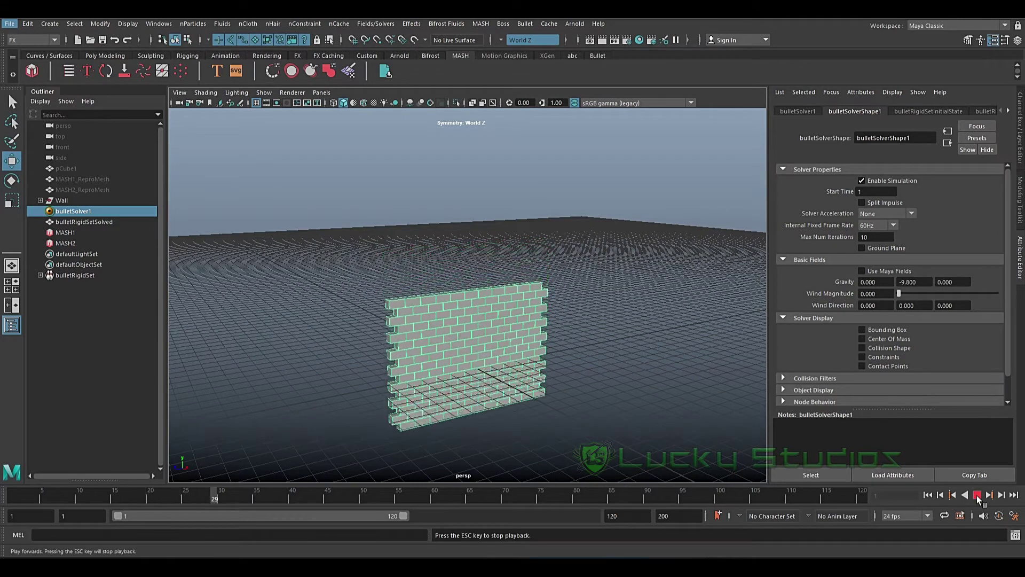
pyautogui.click(976, 495)
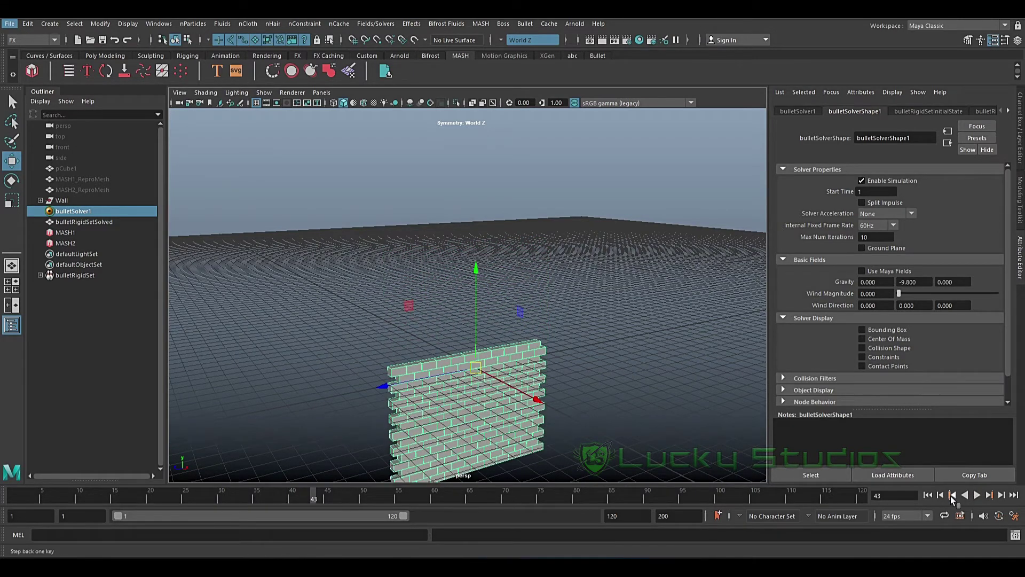
pyautogui.moveTo(317, 499); pyautogui.dragTo(3, 498)
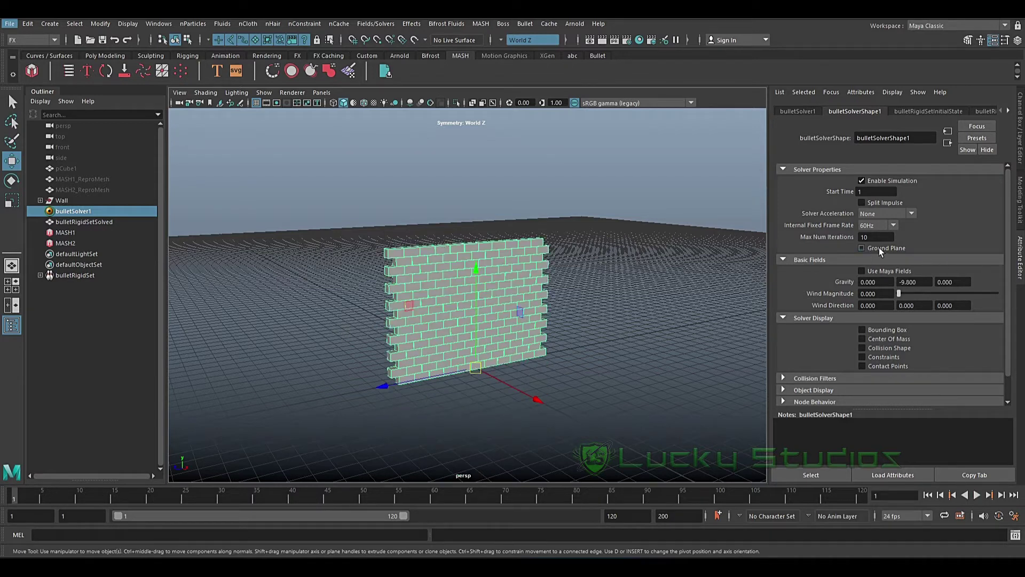
# Enable Ground Plane on bulletSolverShape1 and replay to confirm the wall stands
pyautogui.click(861, 249)
pyautogui.click(976, 495)
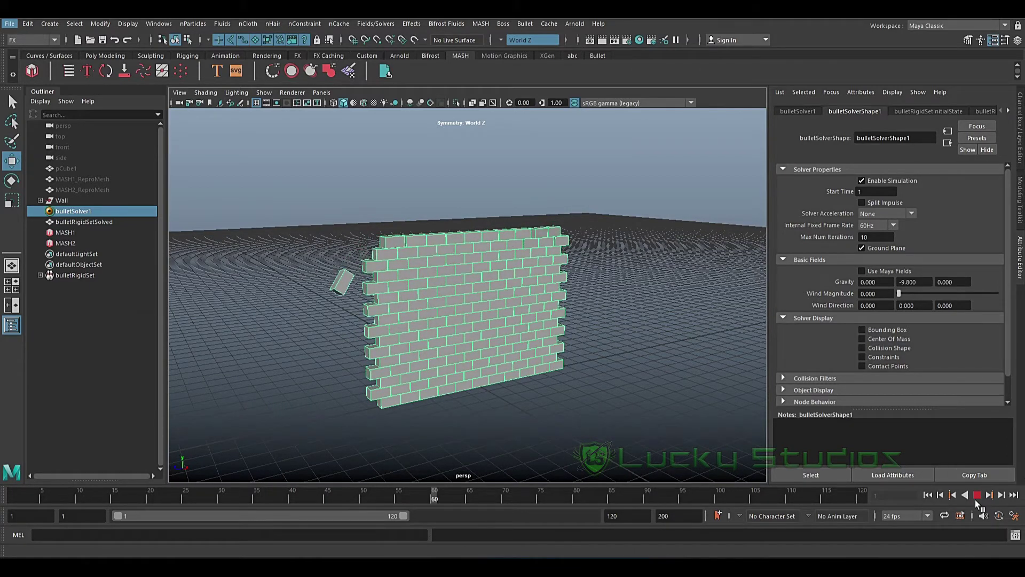
pyautogui.click(976, 496)
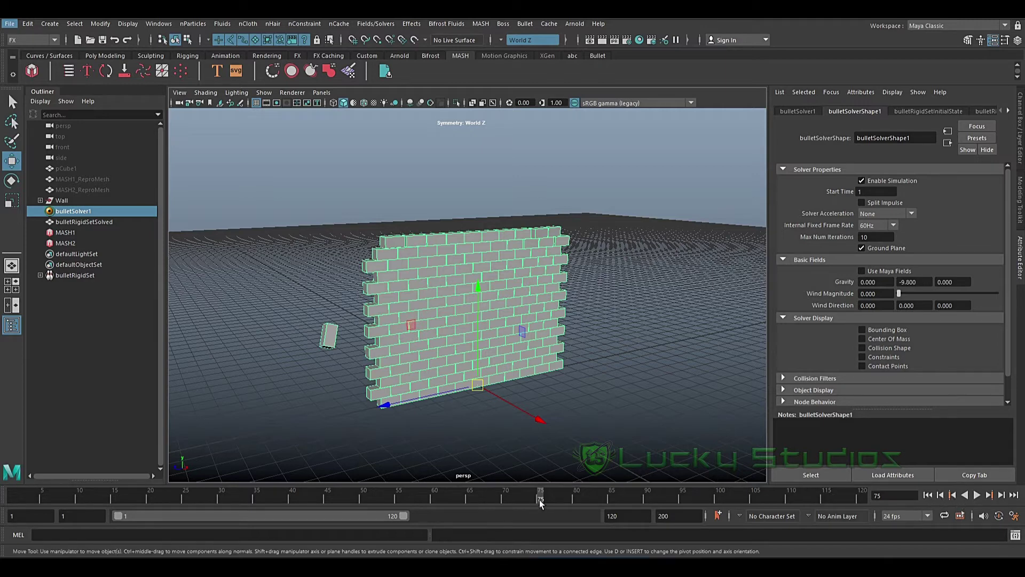
pyautogui.hotkey('alt', 'v')
pyautogui.hotkey('alt', 'v')
pyautogui.hotkey('alt', 'v')
pyautogui.hotkey('alt', 'v')
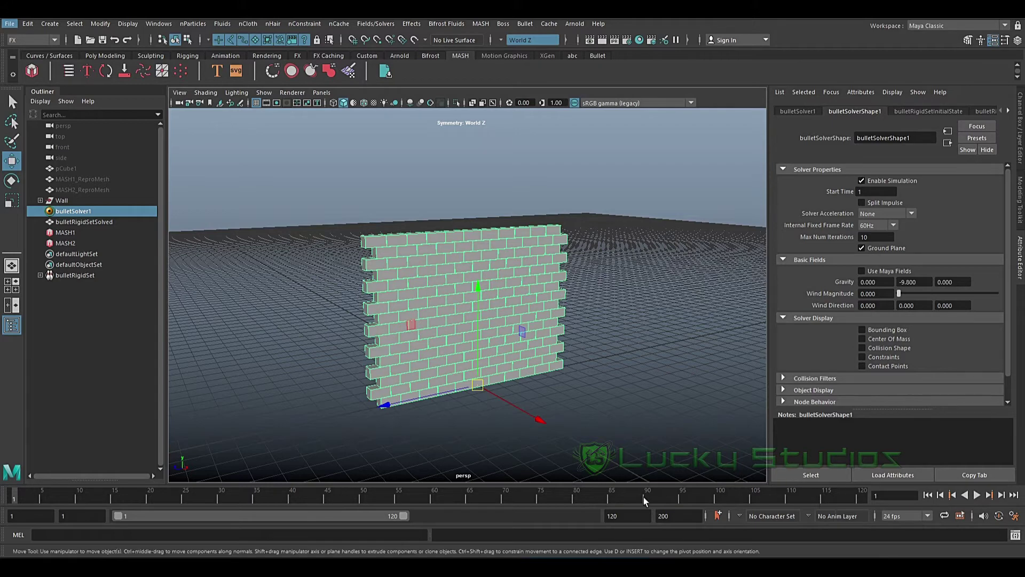
# Set the animation end time to 200 and playback speed to Play Every Frame, Free
pyautogui.doubleClick(627, 515)
pyautogui.press('Return')
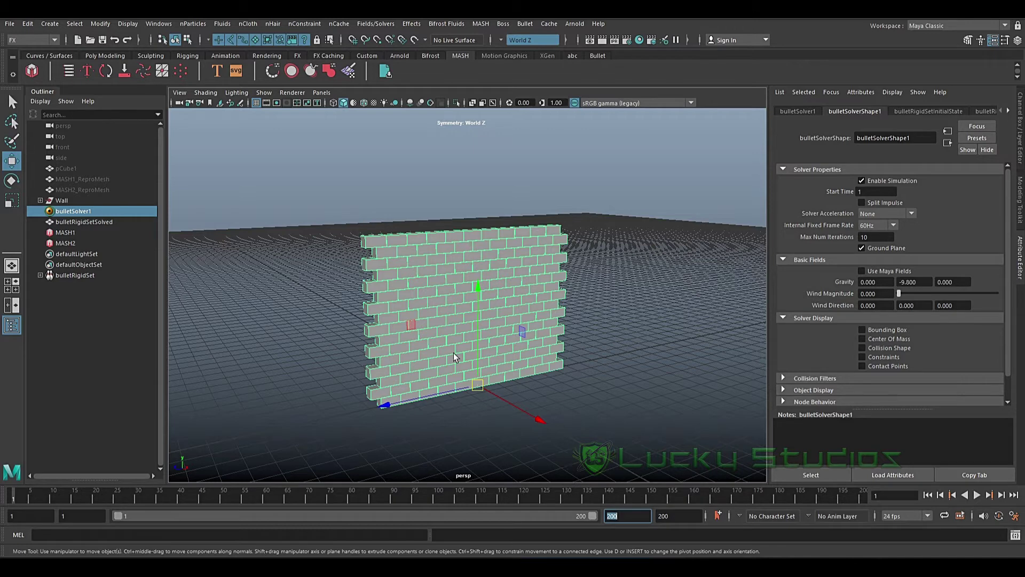
pyautogui.rightClick(178, 494)
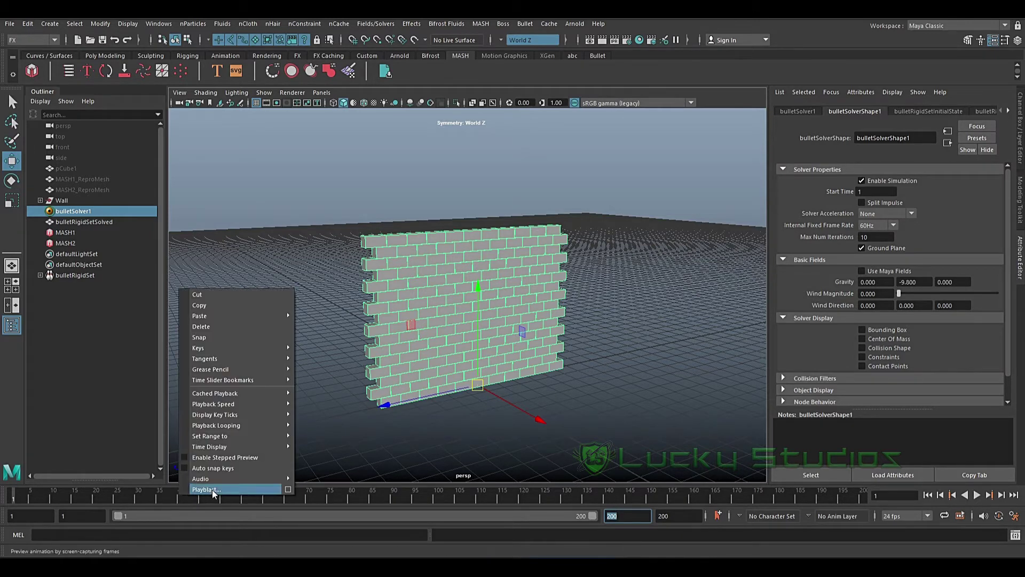
pyautogui.moveTo(263, 405)
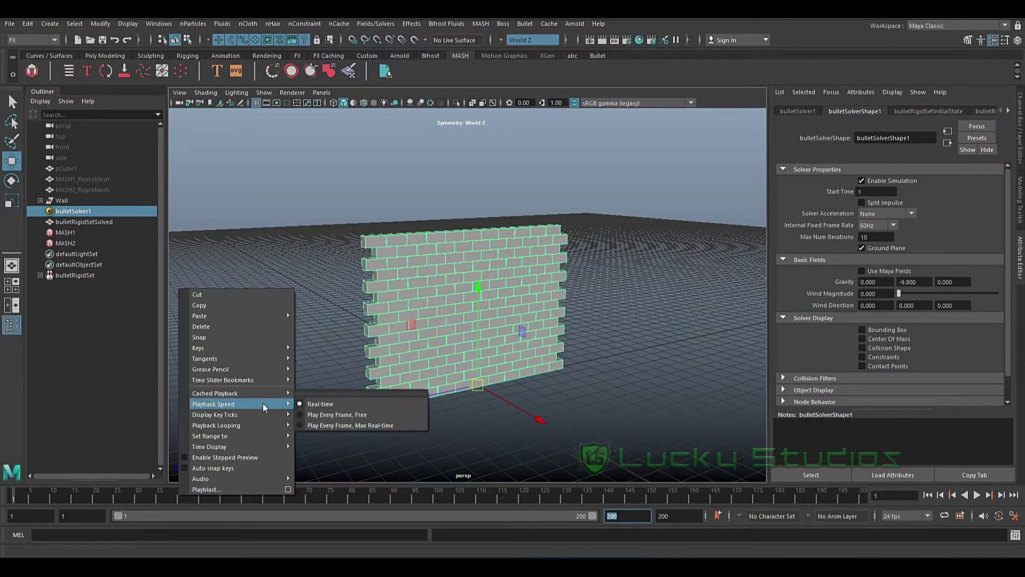
pyautogui.click(309, 415)
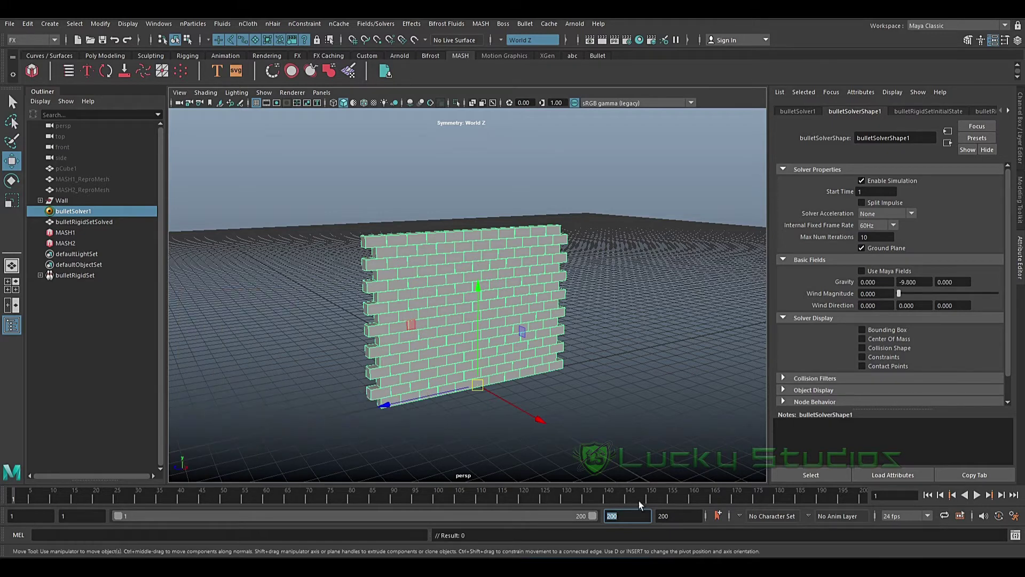
pyautogui.click(732, 533)
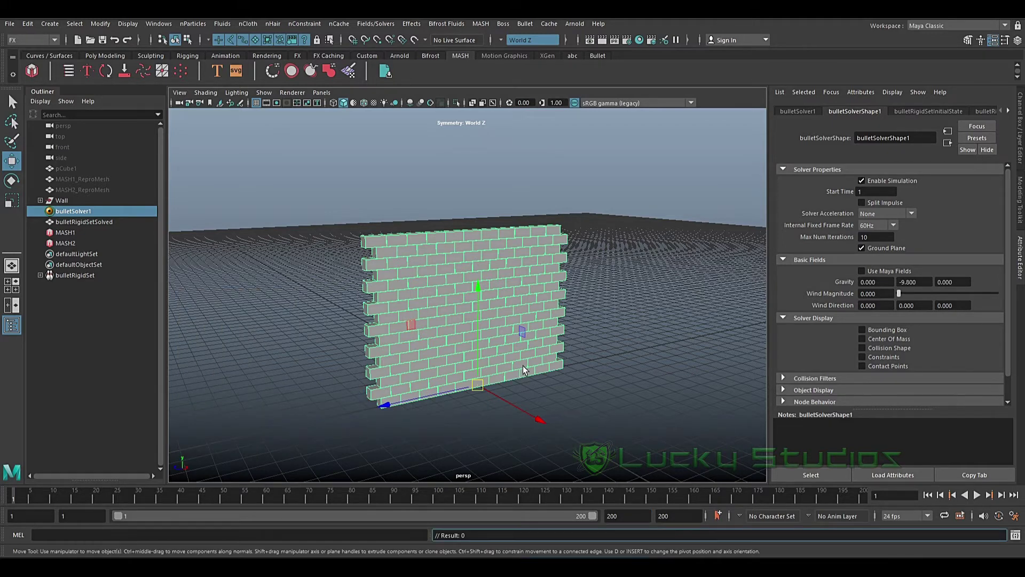
pyautogui.hotkey('alt', 'v')
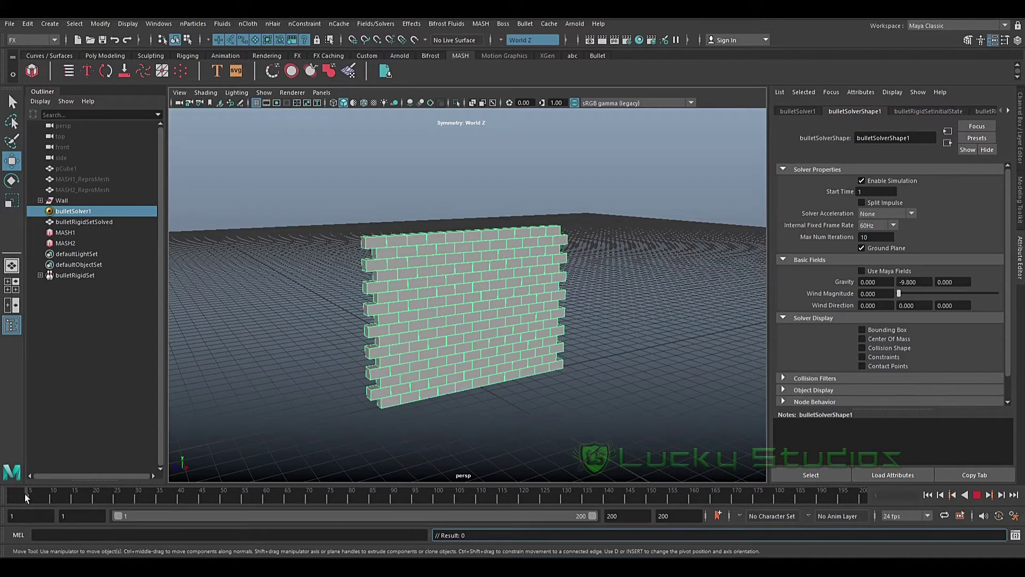
pyautogui.hotkey('alt', 'v')
pyautogui.keyDown('alt'); pyautogui.moveTo(525, 367); pyautogui.dragTo(503, 392); pyautogui.keyUp('alt')
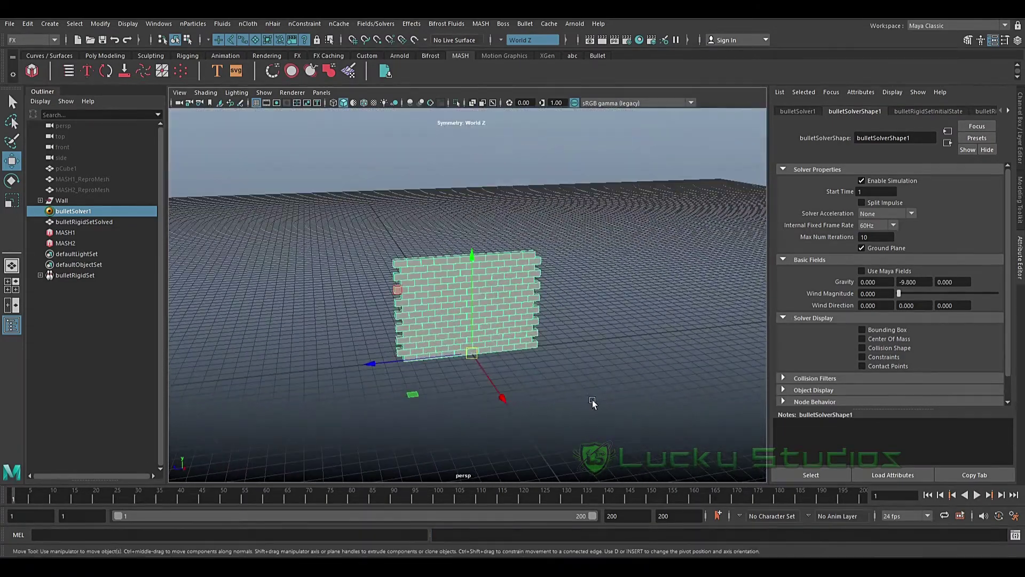
pyautogui.click(977, 495)
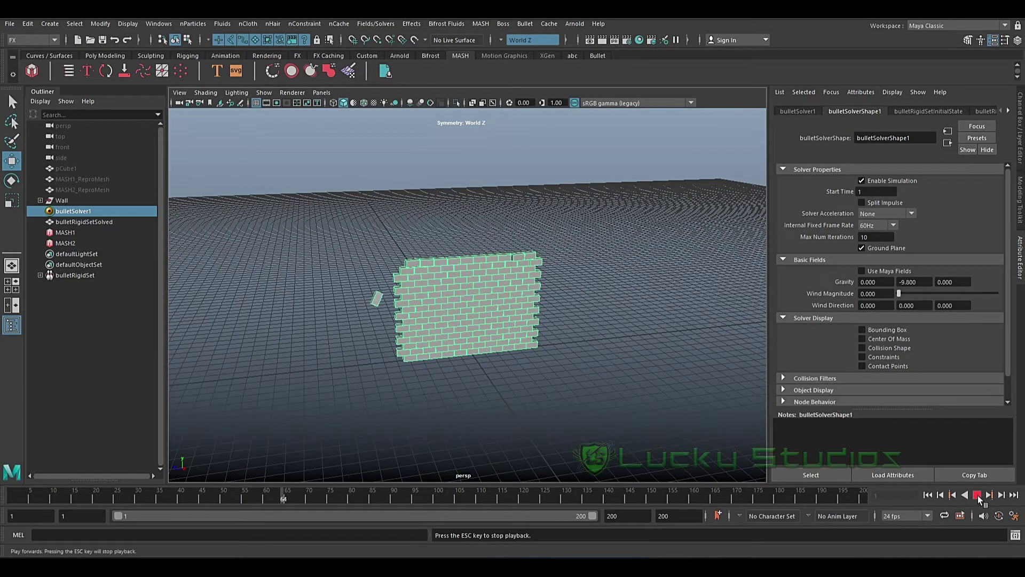
pyautogui.hotkey('alt', 'v')
pyautogui.hotkey('alt', 'shift', 'v')
pyautogui.keyDown('alt'); pyautogui.moveTo(411, 404); pyautogui.dragTo(485, 353); pyautogui.keyUp('alt')
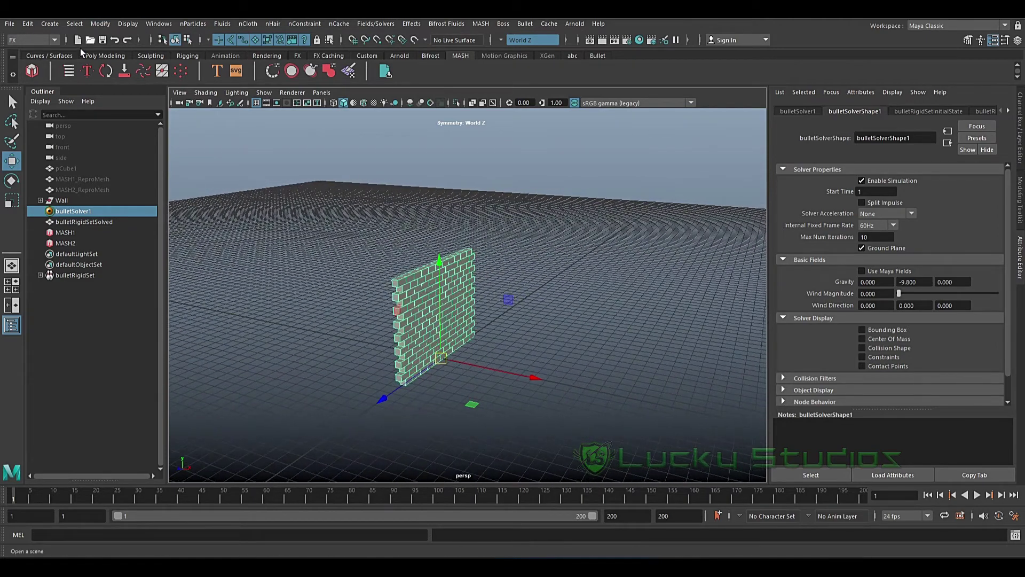
# Create pSphere1 from the Poly Modeling shelf and move it up to wall height, out along X
pyautogui.click(97, 55)
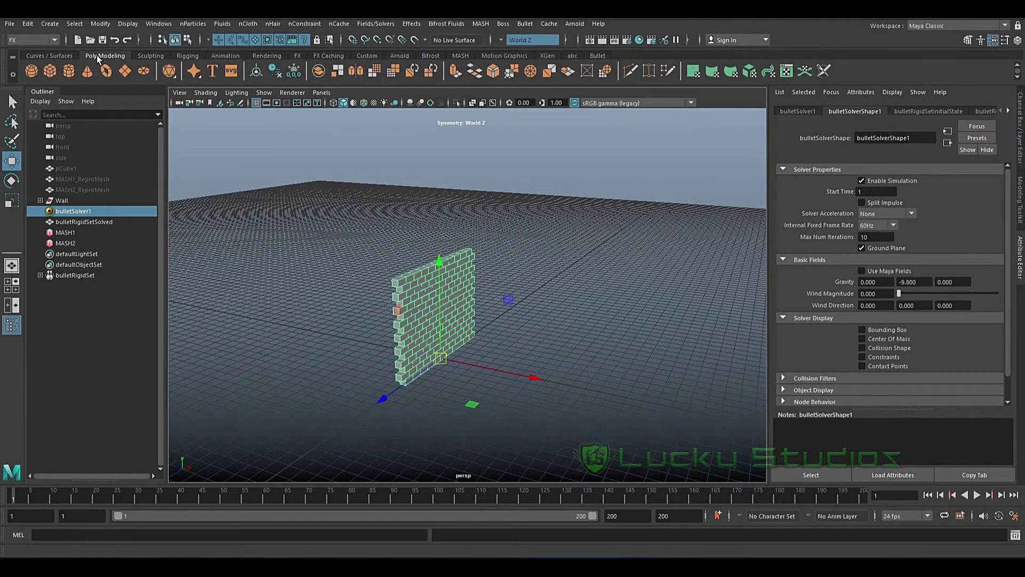
pyautogui.click(30, 72)
pyautogui.moveTo(438, 293); pyautogui.dragTo(438, 227)
pyautogui.keyDown('alt'); pyautogui.moveTo(481, 288); pyautogui.dragTo(423, 313); pyautogui.keyUp('alt')
pyautogui.keyDown('alt'); pyautogui.moveTo(472, 318); pyautogui.dragTo(568, 348); pyautogui.keyUp('alt')
pyautogui.moveTo(589, 299); pyautogui.dragTo(600, 297)
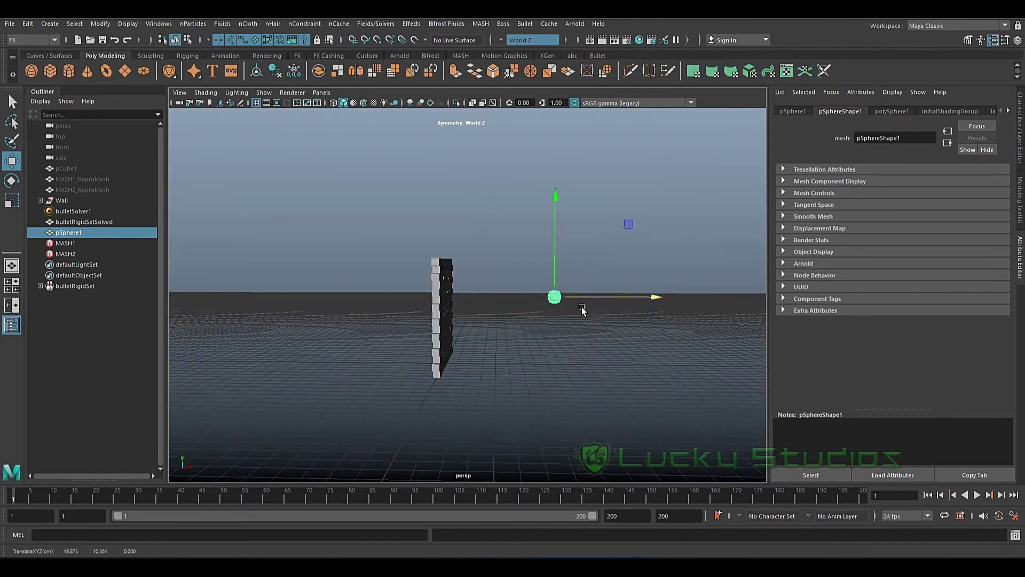
pyautogui.keyDown('alt'); pyautogui.moveTo(572, 340); pyautogui.dragTo(508, 352); pyautogui.keyUp('alt')
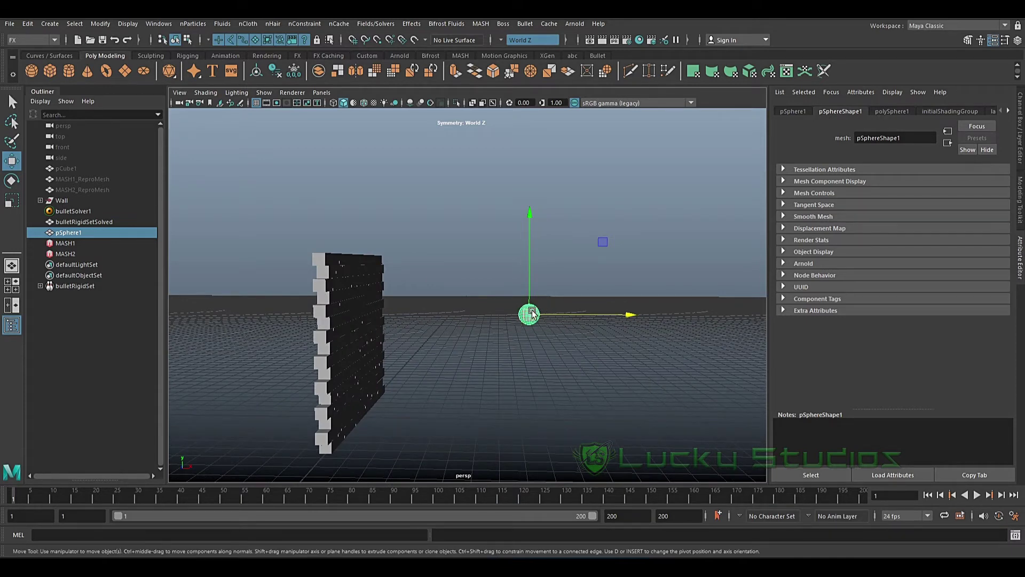
pyautogui.click(526, 23)
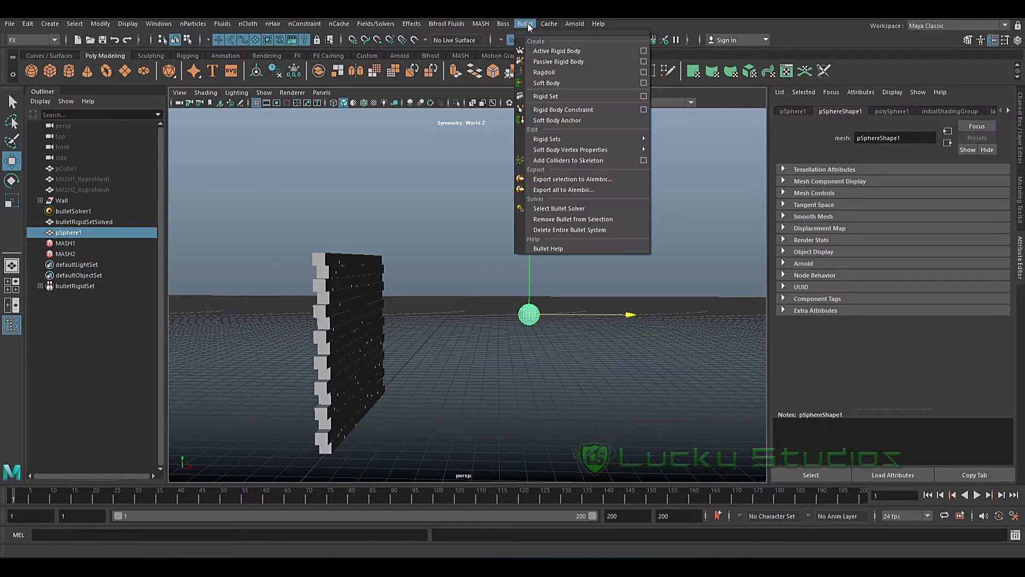
# Convert pSphere1 into a Bullet Active Rigid Body with mass 1.000
pyautogui.click(562, 51)
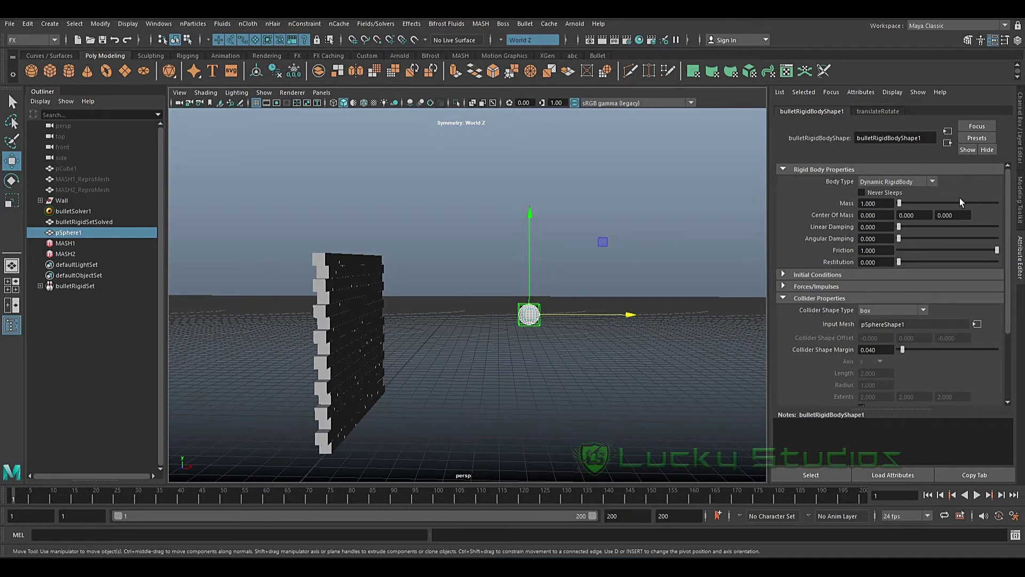
pyautogui.click(932, 182)
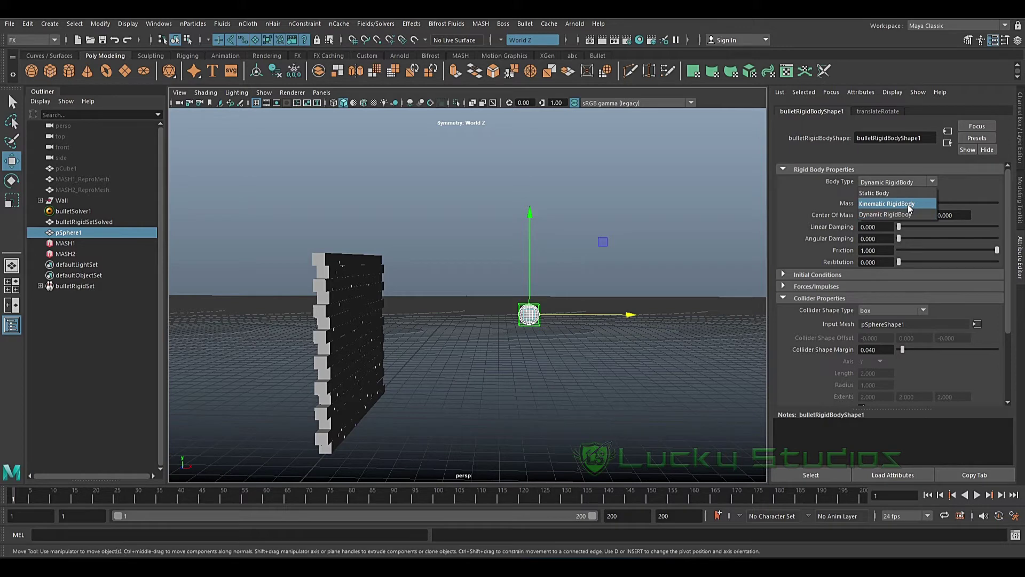
pyautogui.click(966, 194)
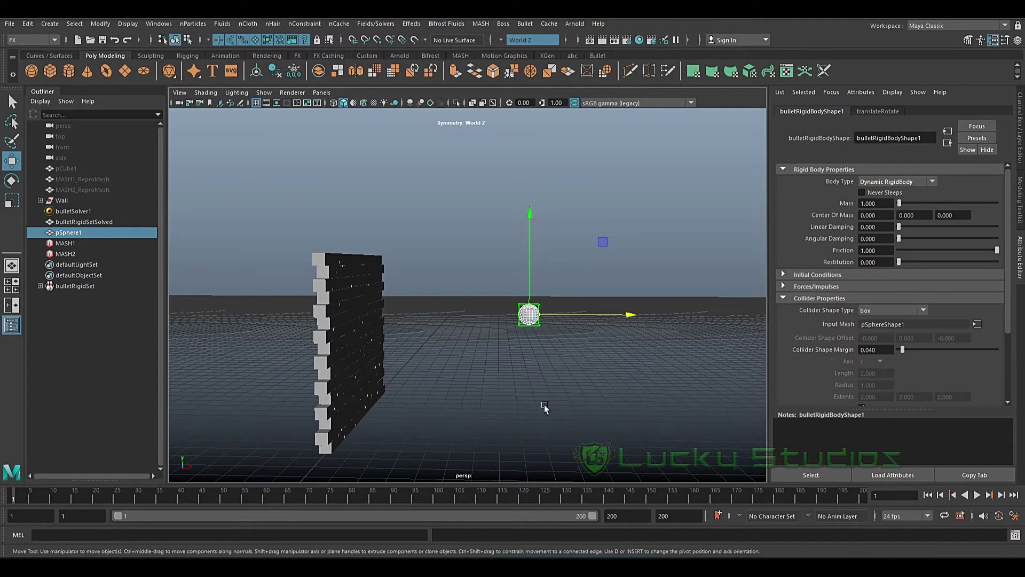
pyautogui.click(930, 182)
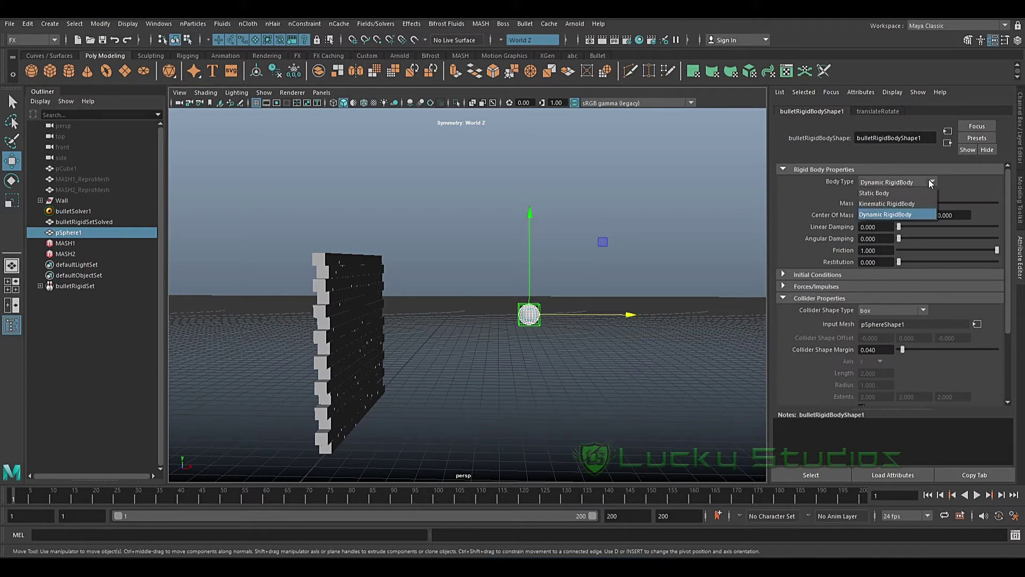
pyautogui.click(899, 204)
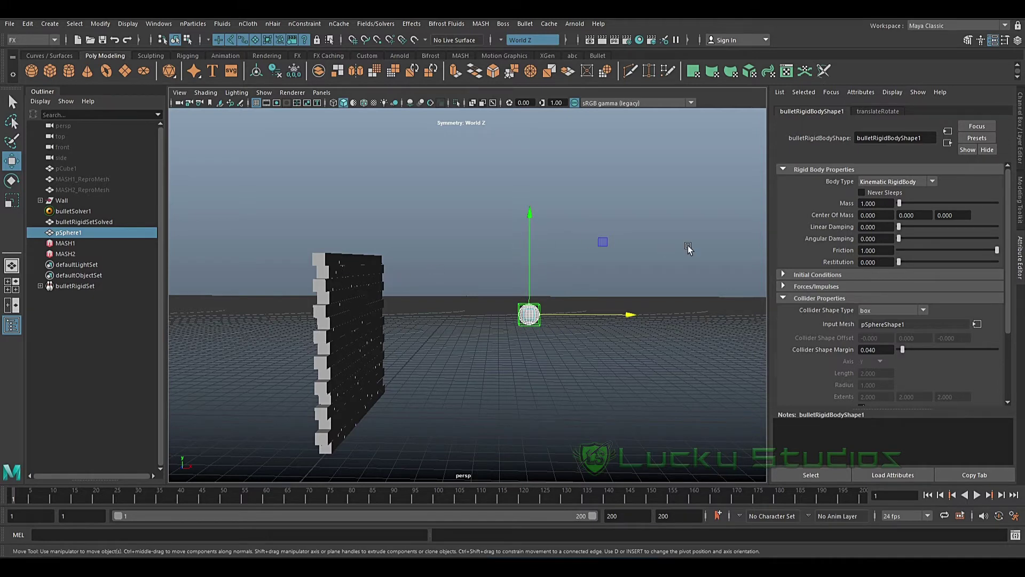
pyautogui.click(932, 181)
pyautogui.click(902, 214)
pyautogui.scroll(-1, 929, 277)
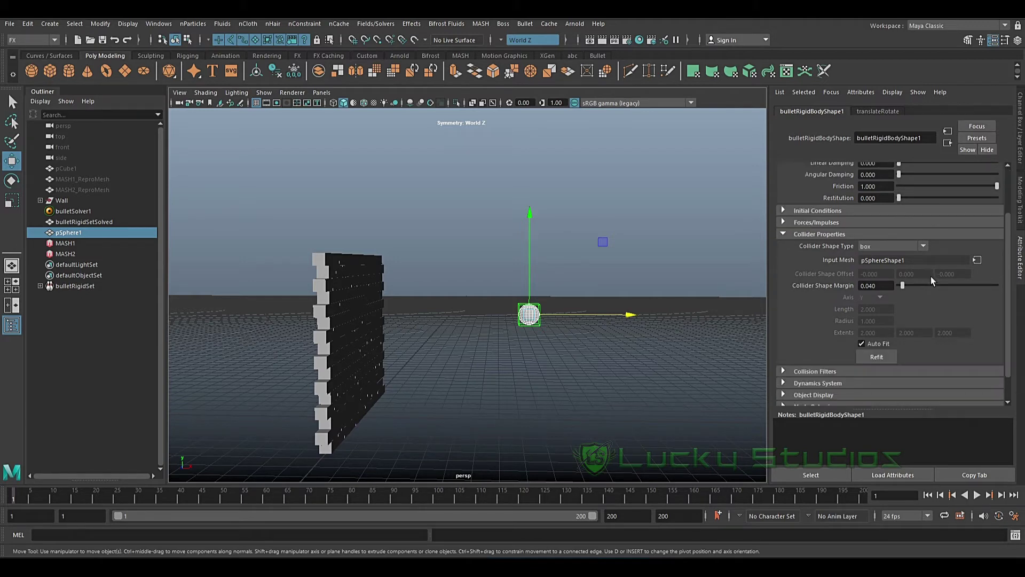
pyautogui.scroll(1, 930, 276)
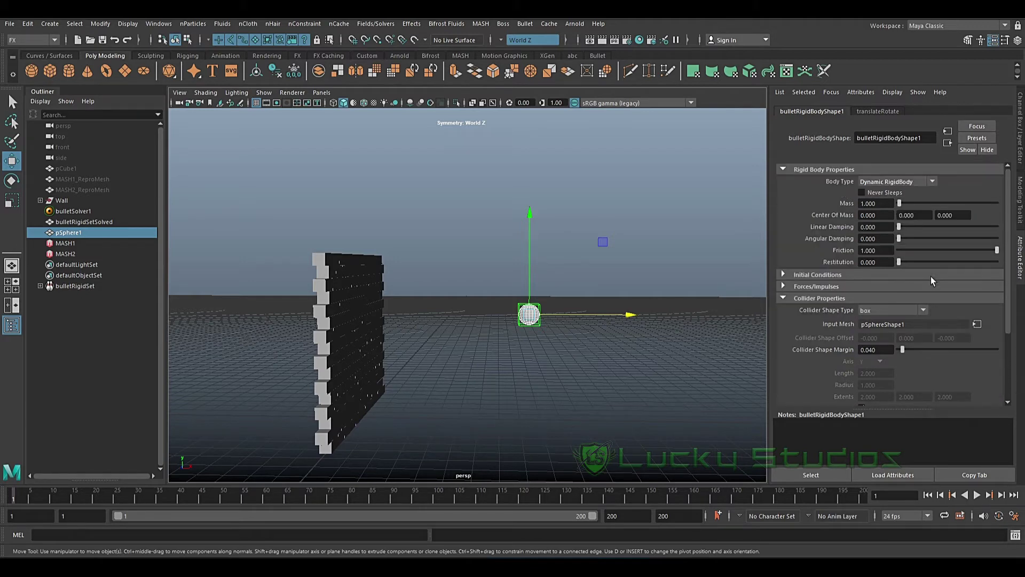
# Expand Initial Conditions on bulletRigidBodyShape1 and set Initial Velocity X to -10
pyautogui.click(783, 274)
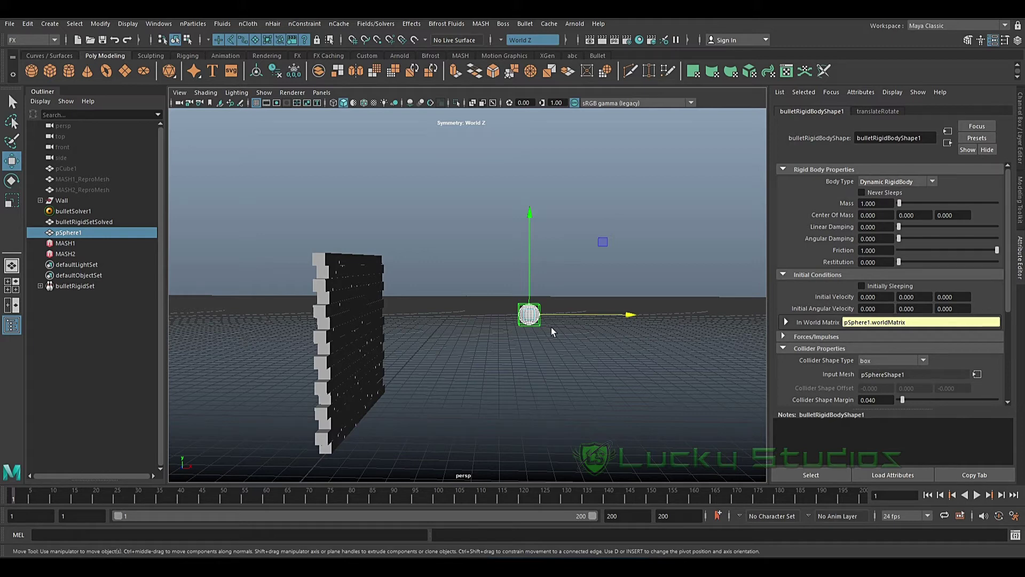
pyautogui.scroll(-2, 540, 327)
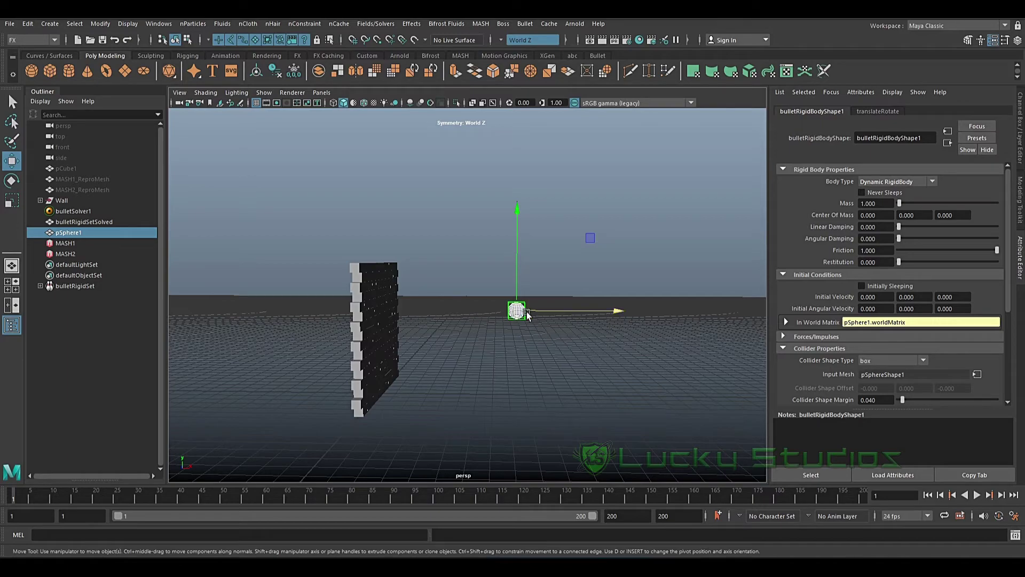
pyautogui.keyDown('alt'); pyautogui.moveTo(368, 304); pyautogui.dragTo(427, 366); pyautogui.keyUp('alt')
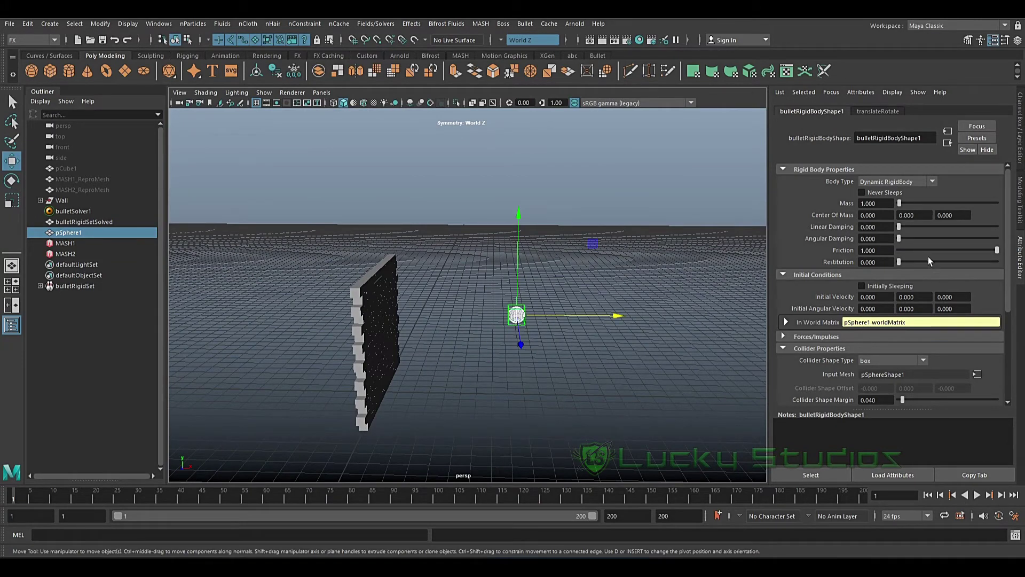
pyautogui.click(886, 297)
pyautogui.write('-10')
pyautogui.press('Return')
# Play the -10 velocity throw against the wall, then rewind to frame 1
pyautogui.click(976, 496)
pyautogui.click(976, 496)
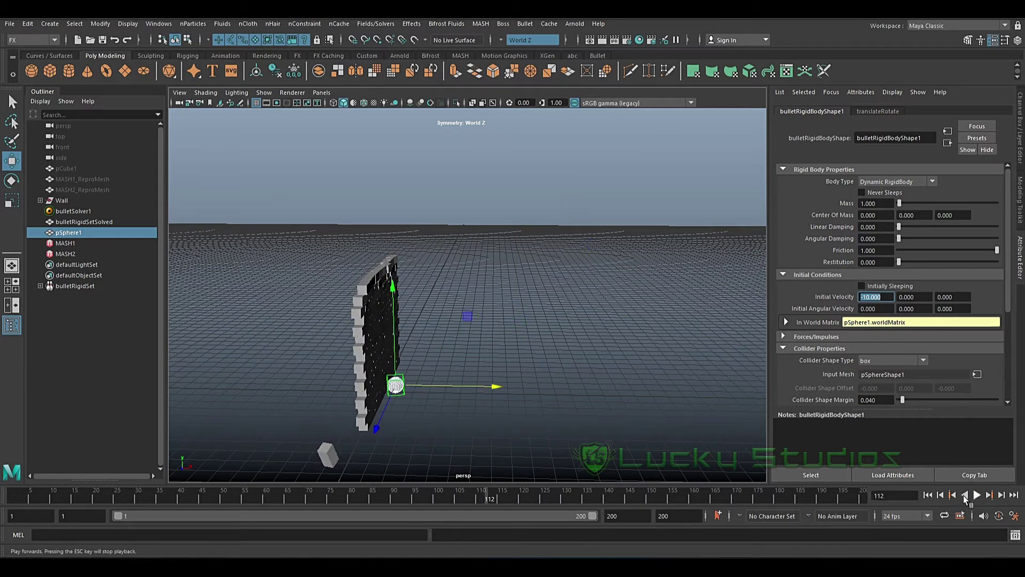
pyautogui.moveTo(488, 499); pyautogui.dragTo(8, 504)
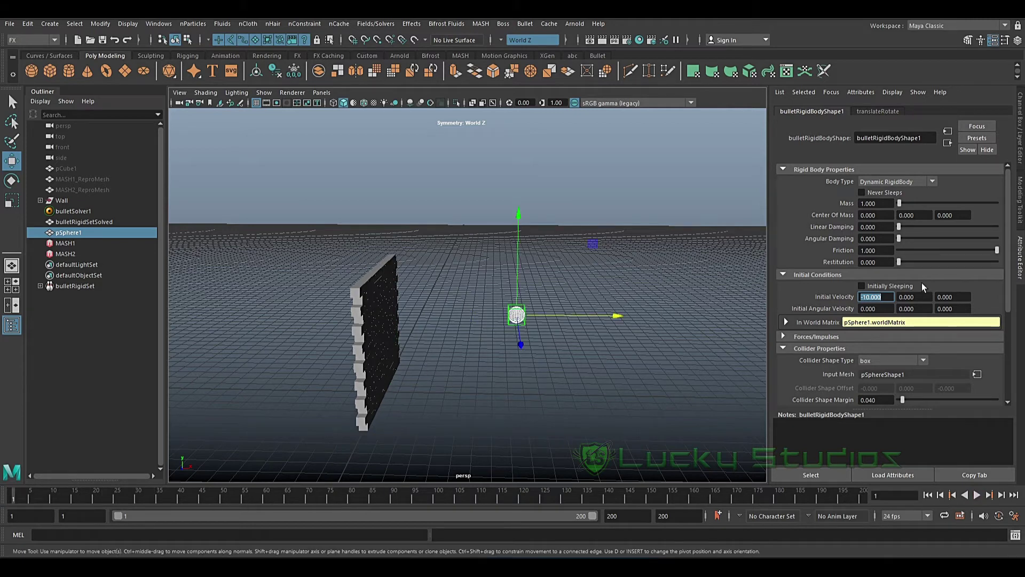
# Set Initial Velocity X to -50, play the impact, and rewind to frame 1
pyautogui.write('-50')
pyautogui.press('Return')
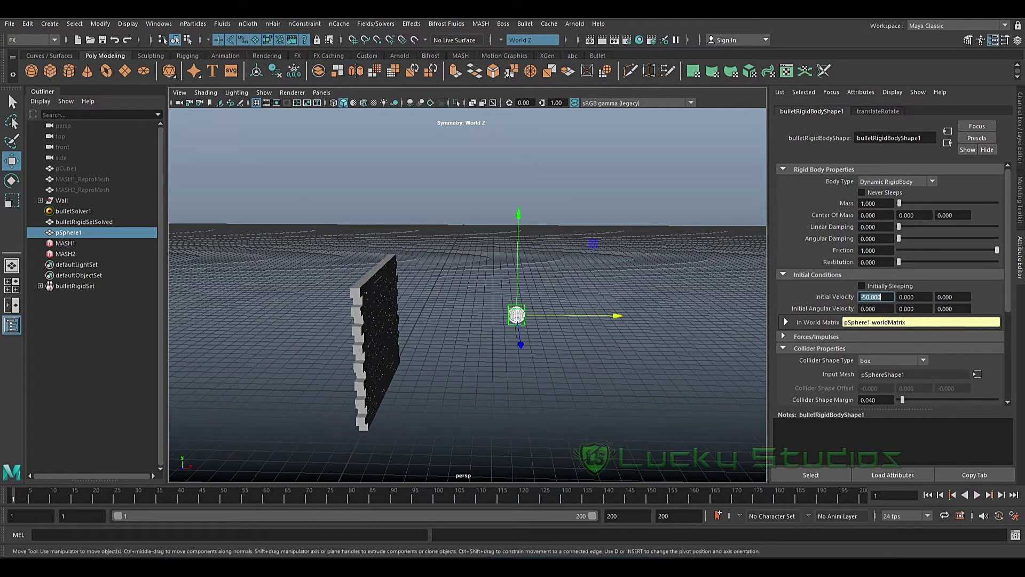
pyautogui.click(977, 496)
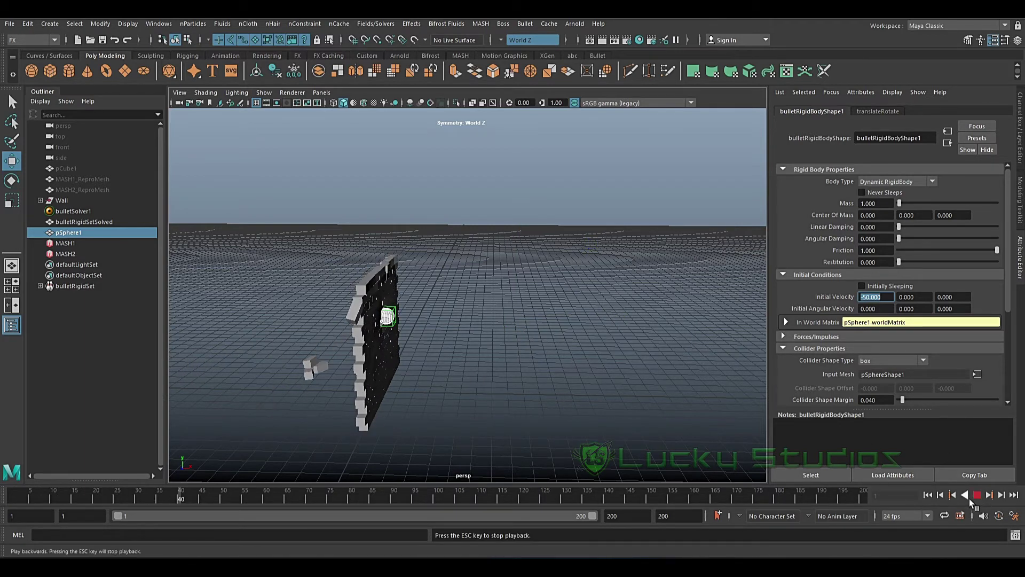
pyautogui.click(977, 496)
pyautogui.click(496, 501)
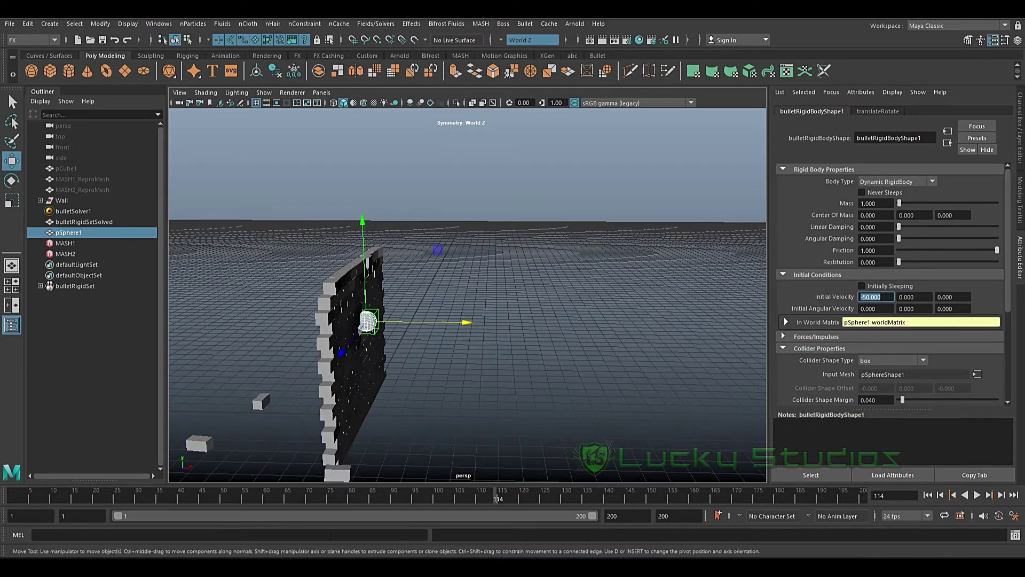
pyautogui.moveTo(496, 501); pyautogui.dragTo(13, 501)
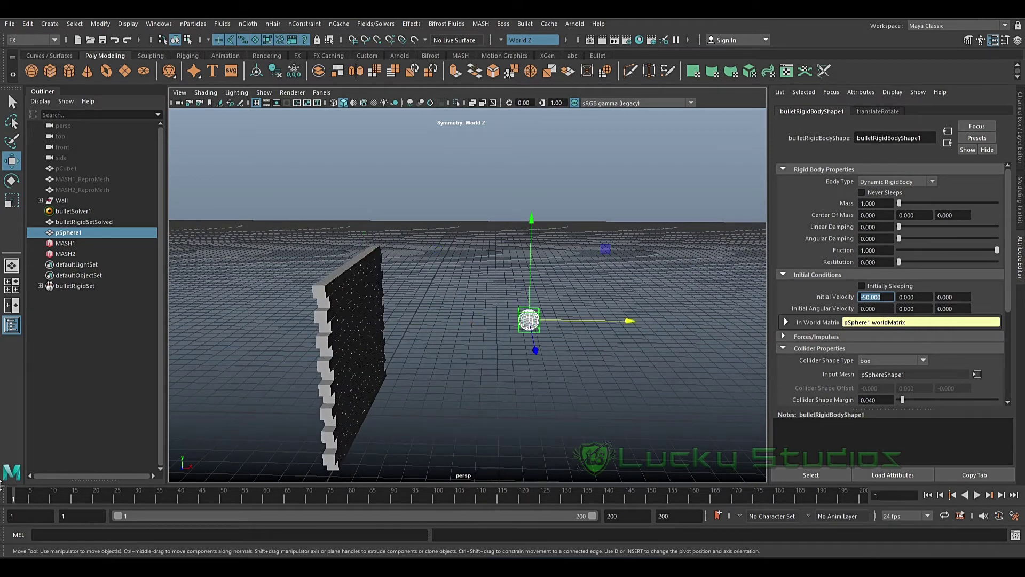
pyautogui.keyDown('alt'); pyautogui.moveTo(488, 388); pyautogui.dragTo(458, 307); pyautogui.keyUp('alt')
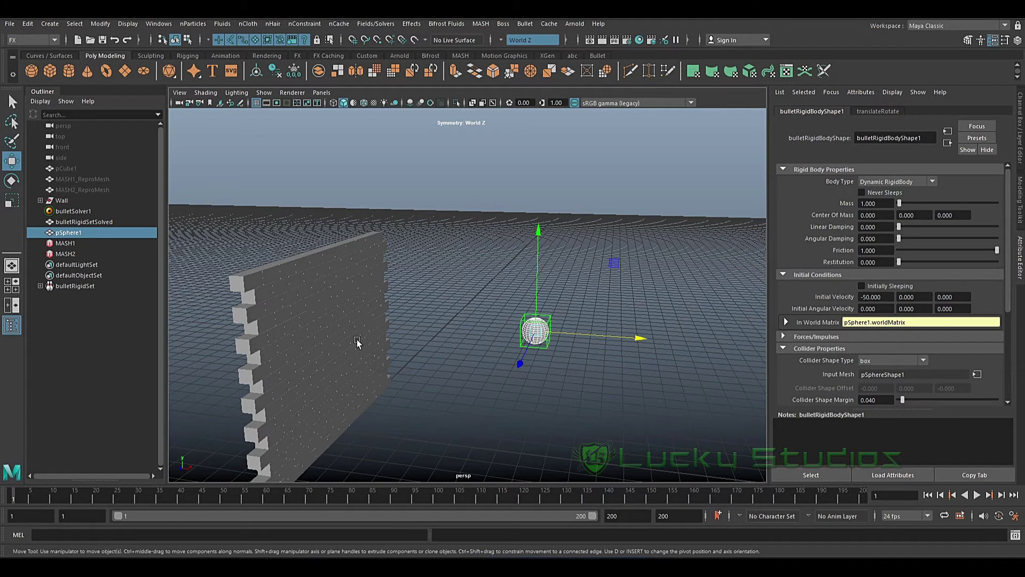
# Set the sphere's rigid body mass to 3
pyautogui.keyDown('alt'); pyautogui.moveTo(358, 343); pyautogui.dragTo(355, 343); pyautogui.keyUp('alt')
pyautogui.moveTo(886, 203); pyautogui.dragTo(838, 196)
pyautogui.write('3')
pyautogui.press('Return')
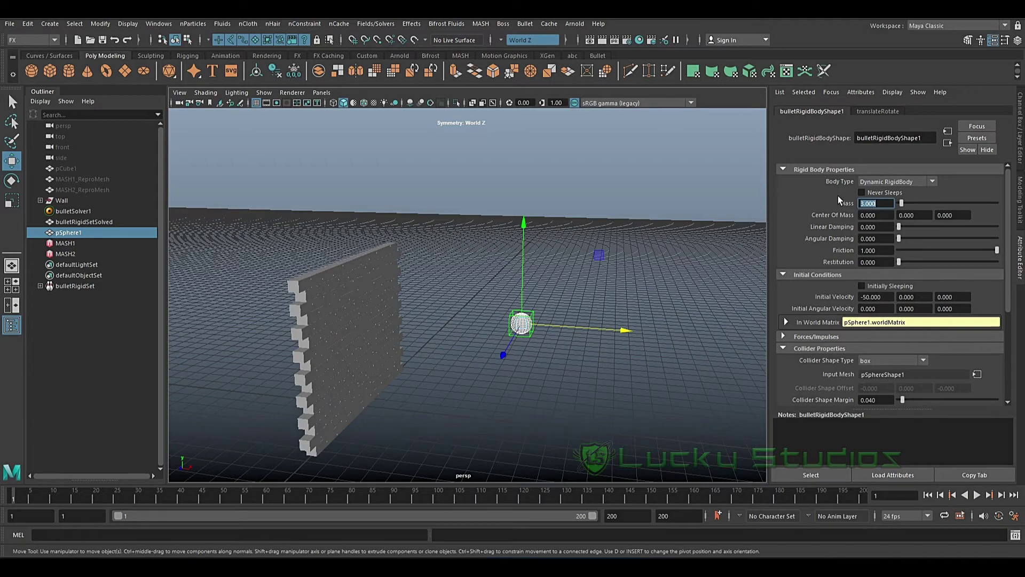
# Play the simulation while orbiting to watch the heavier sphere hit the wall, then reset to frame 1
pyautogui.click(977, 495)
pyautogui.keyDown('alt'); pyautogui.moveTo(470, 408); pyautogui.dragTo(446, 416); pyautogui.keyUp('alt')
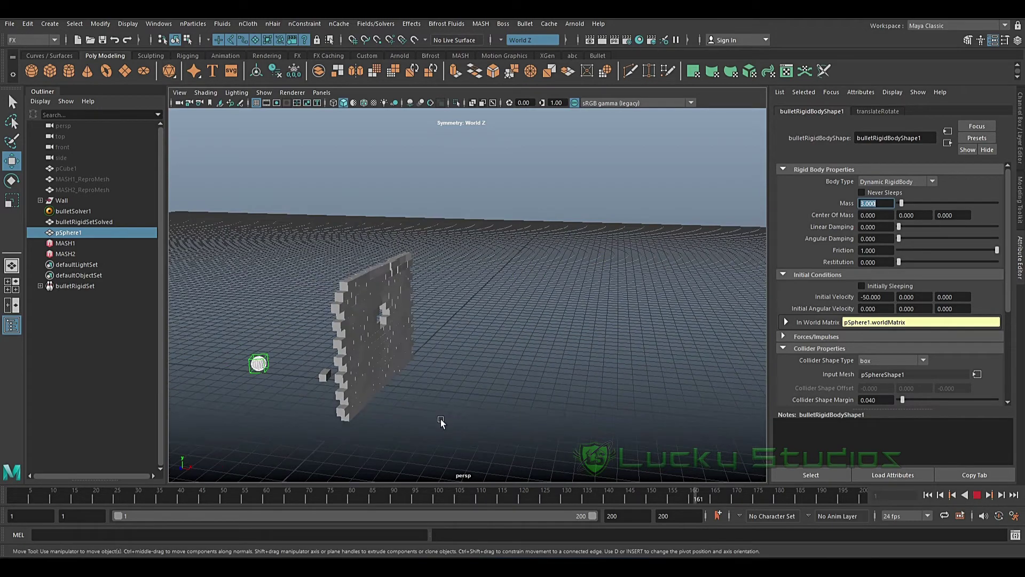
pyautogui.keyDown('alt'); pyautogui.moveTo(361, 446); pyautogui.dragTo(417, 330); pyautogui.keyUp('alt')
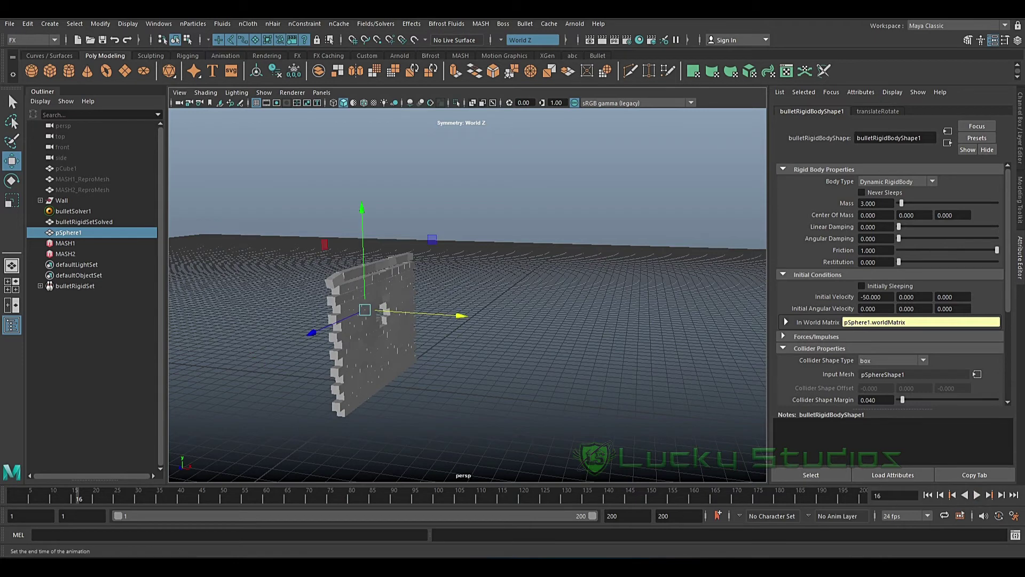
pyautogui.press('Escape')
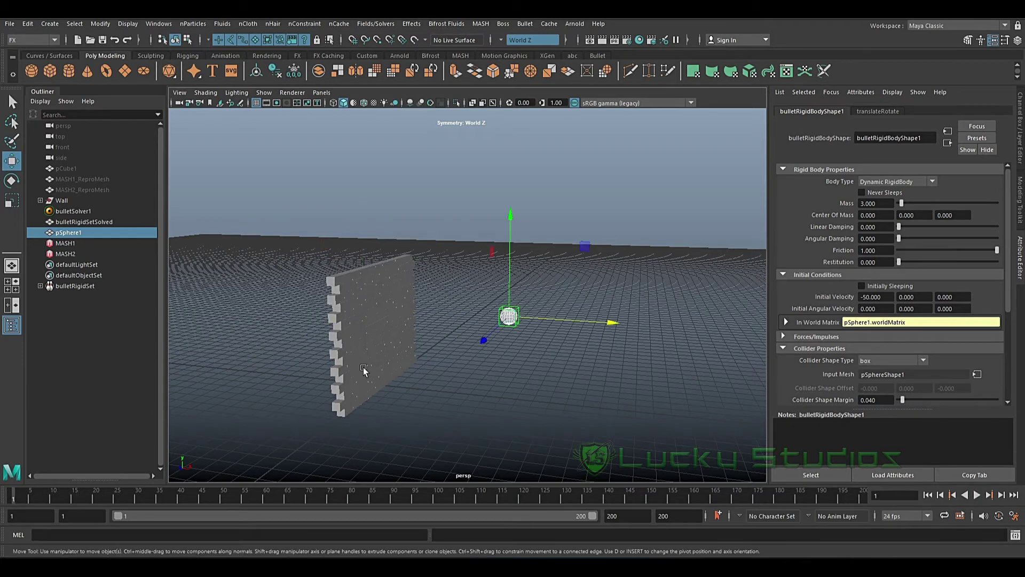
# Scale the sphere up about 2.4 times and play the simulation to see the bricks scatter
pyautogui.press('r')
pyautogui.moveTo(529, 330); pyautogui.dragTo(521, 323, button='middle')
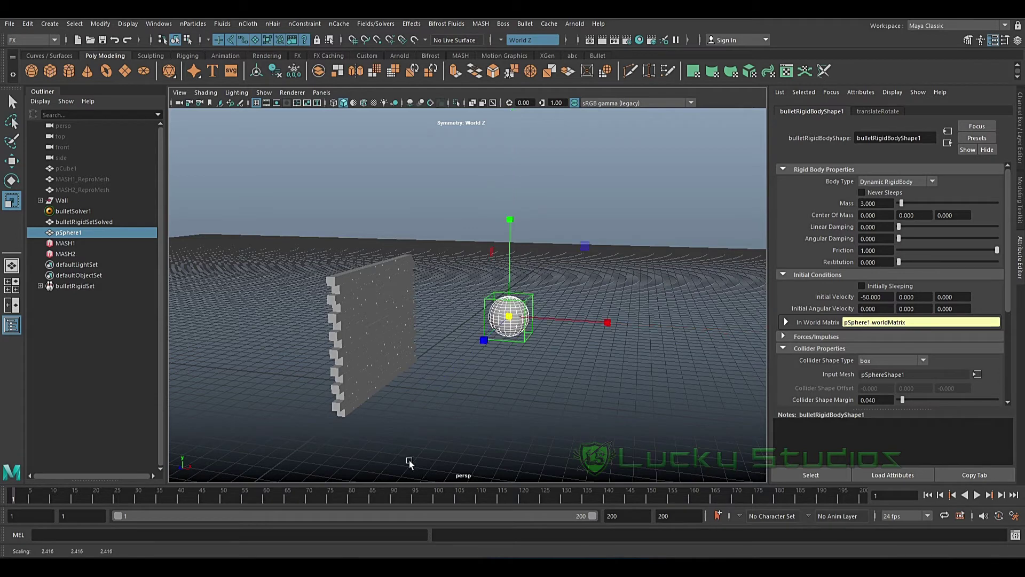
pyautogui.click(978, 496)
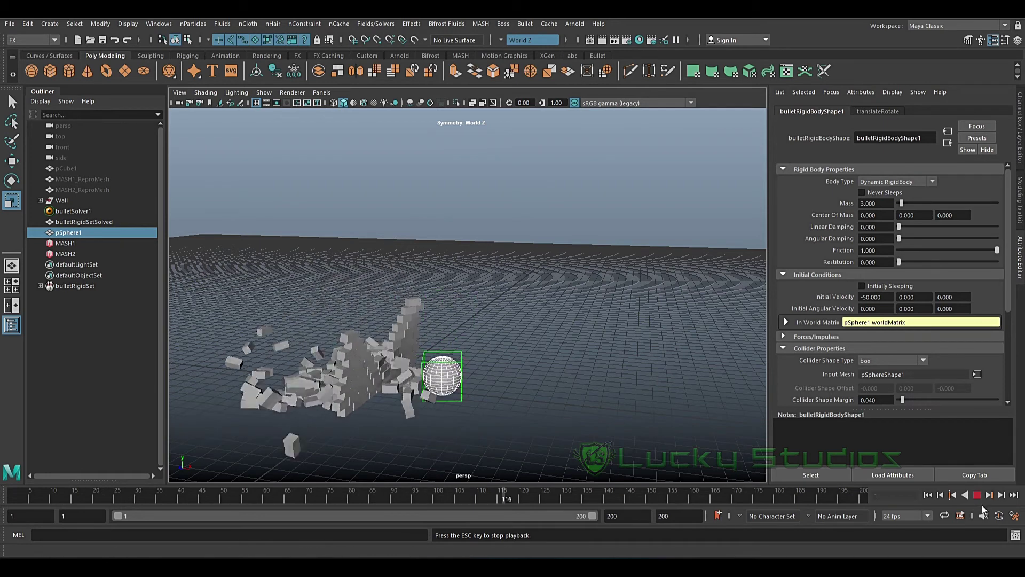
pyautogui.press('Escape')
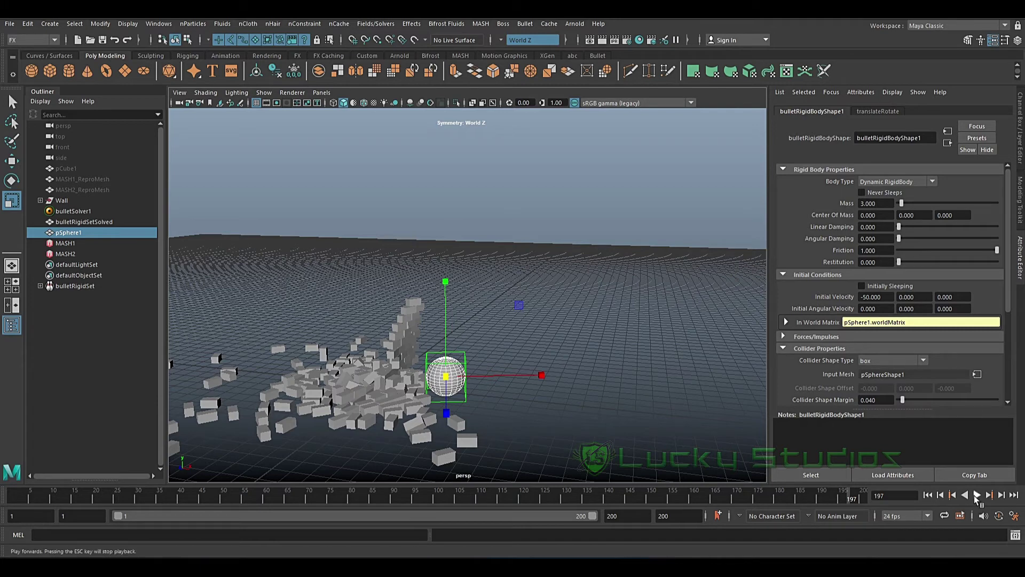
# Return to frame 1, replay the wall-smashing simulation, and rewind to the first frame
pyautogui.click(927, 495)
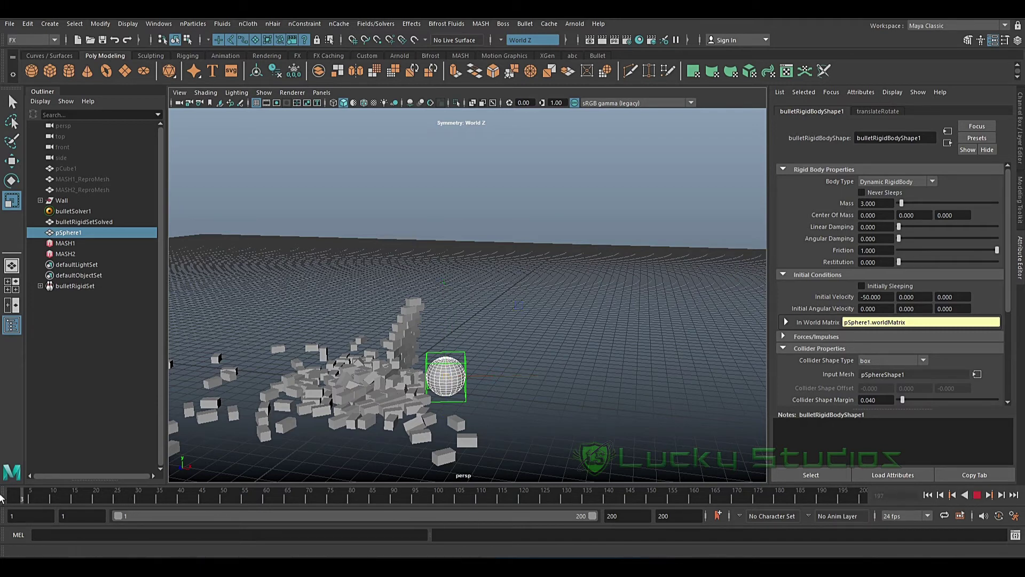
pyautogui.click(978, 494)
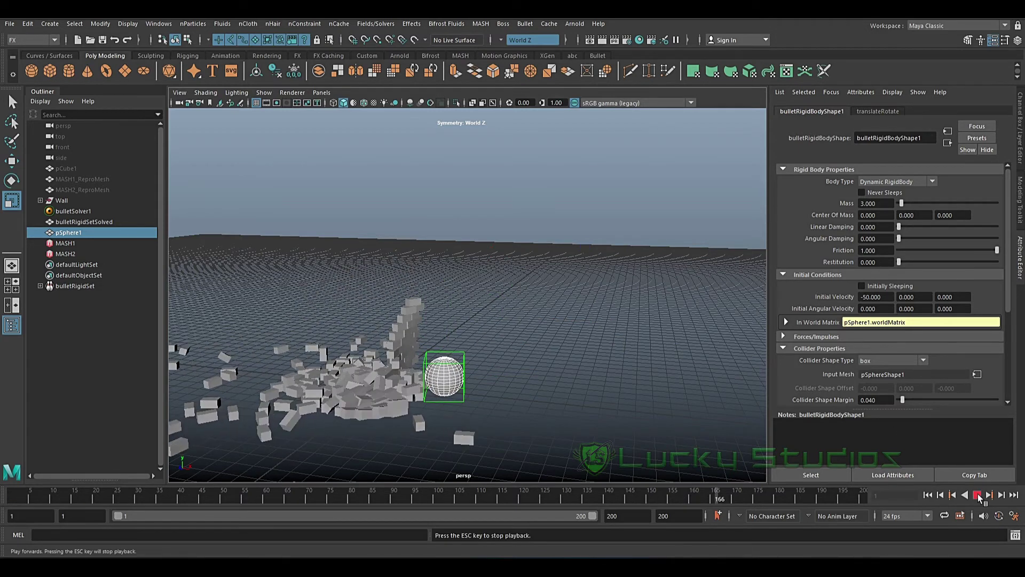
pyautogui.click(978, 494)
pyautogui.click(13, 496)
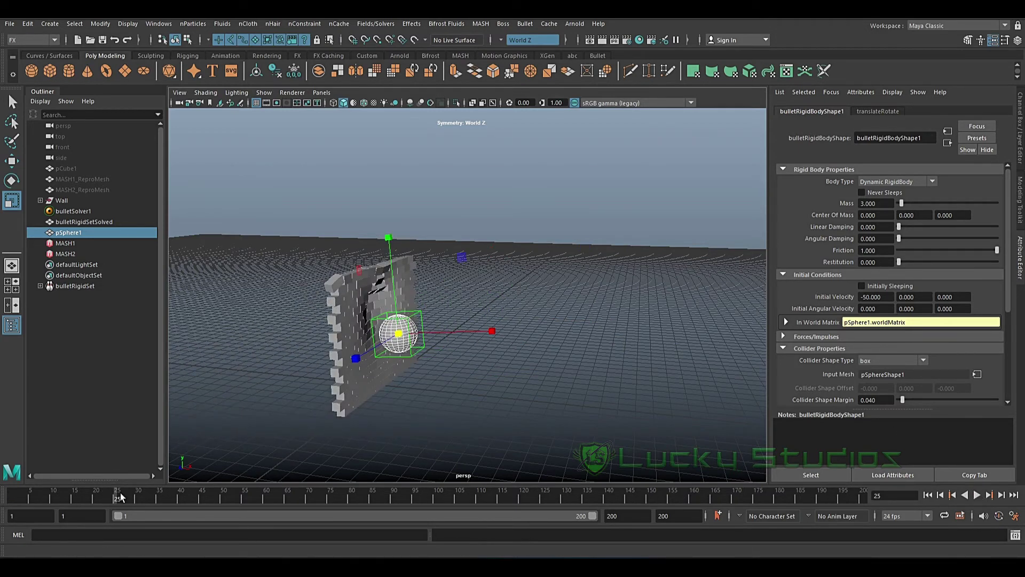
# Zoom and orbit toward the wall, replay the large sphere's impact, and rewind to frame 1
pyautogui.scroll(3, 363, 329)
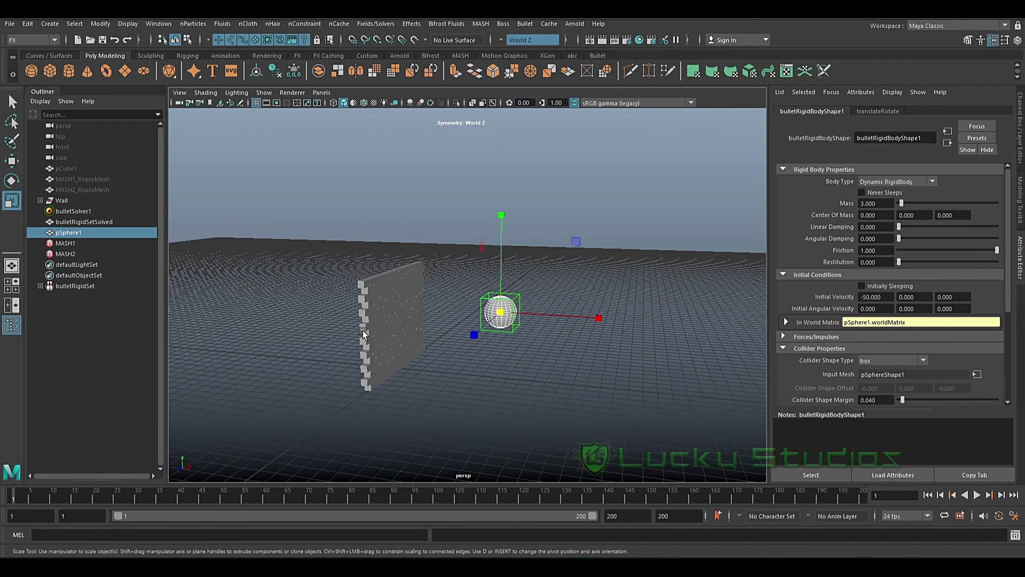
pyautogui.keyDown('alt'); pyautogui.moveTo(367, 341); pyautogui.dragTo(365, 330); pyautogui.keyUp('alt')
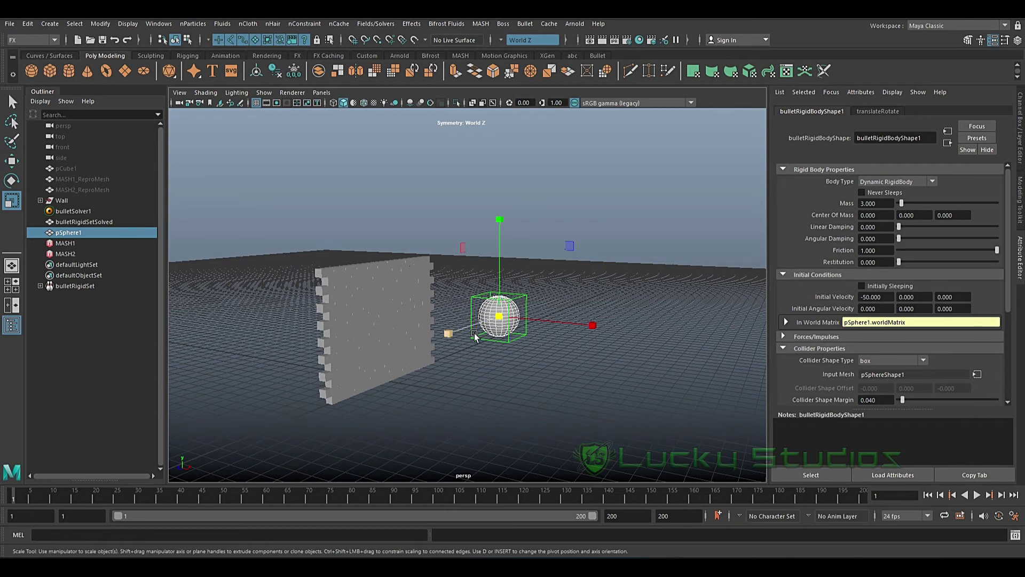
pyautogui.keyDown('alt'); pyautogui.moveTo(329, 350); pyautogui.dragTo(331, 354); pyautogui.keyUp('alt')
pyautogui.press('[')
pyautogui.click(977, 495)
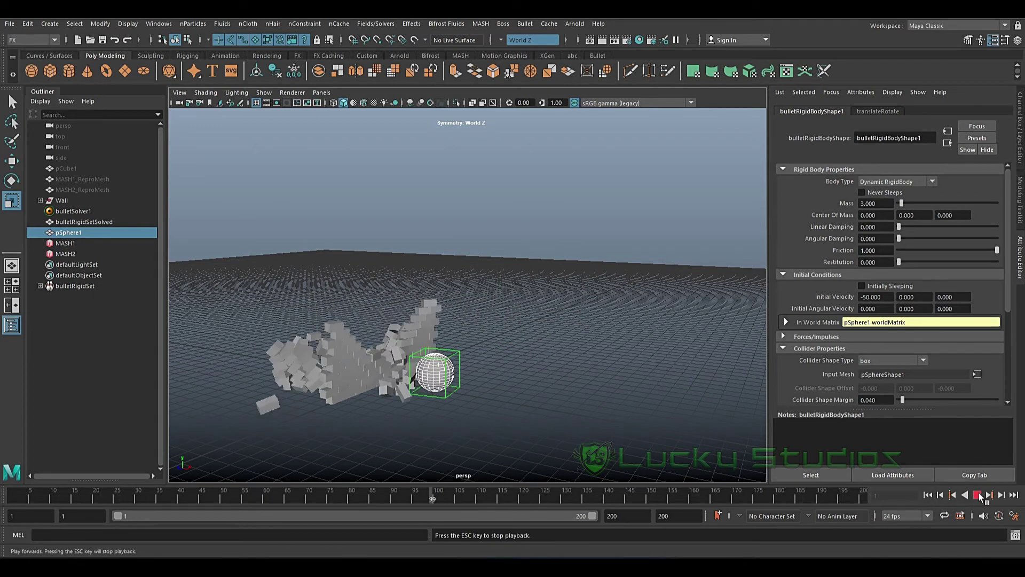
pyautogui.click(12, 497)
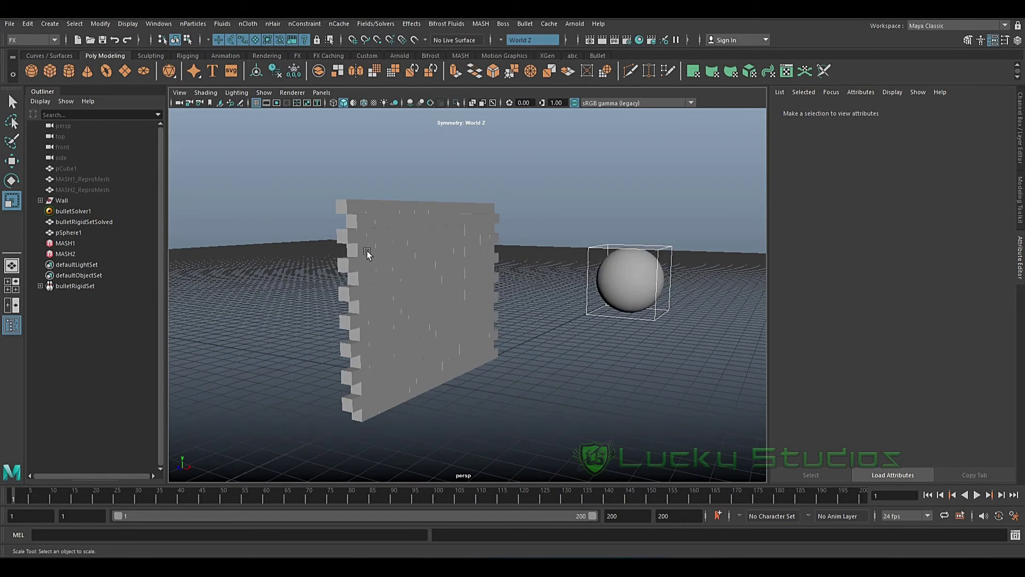
# In bulletRigidSetInitialState's Initial Conditions, raise Glue Breaking Threshold to 100, then deselect
pyautogui.click(85, 210)
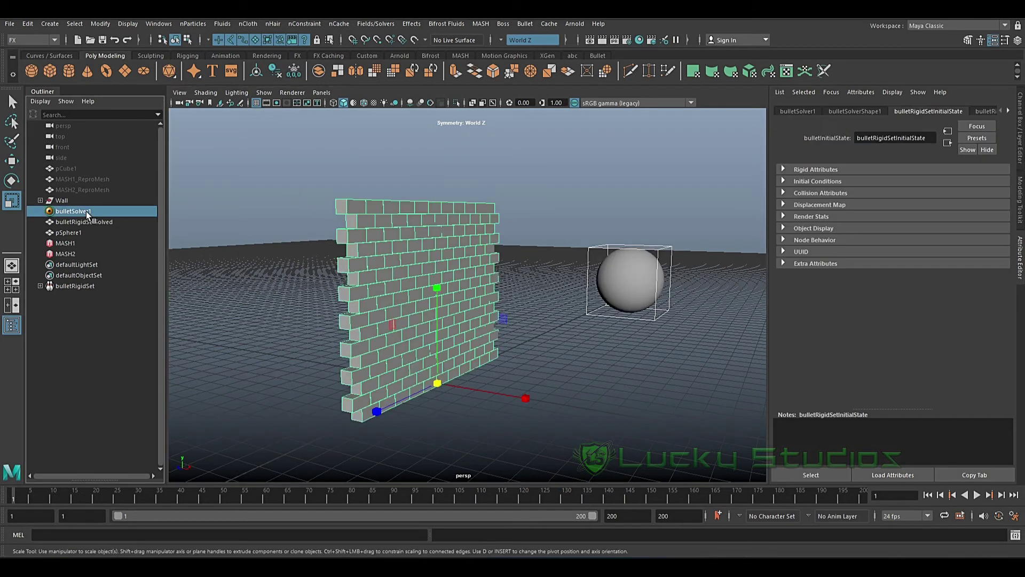
pyautogui.click(806, 113)
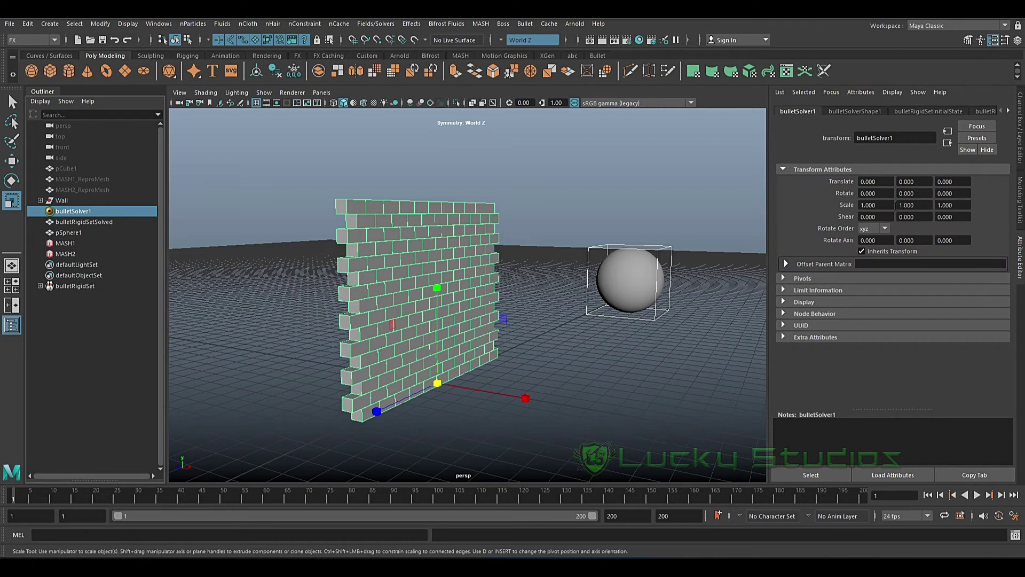
pyautogui.click(942, 113)
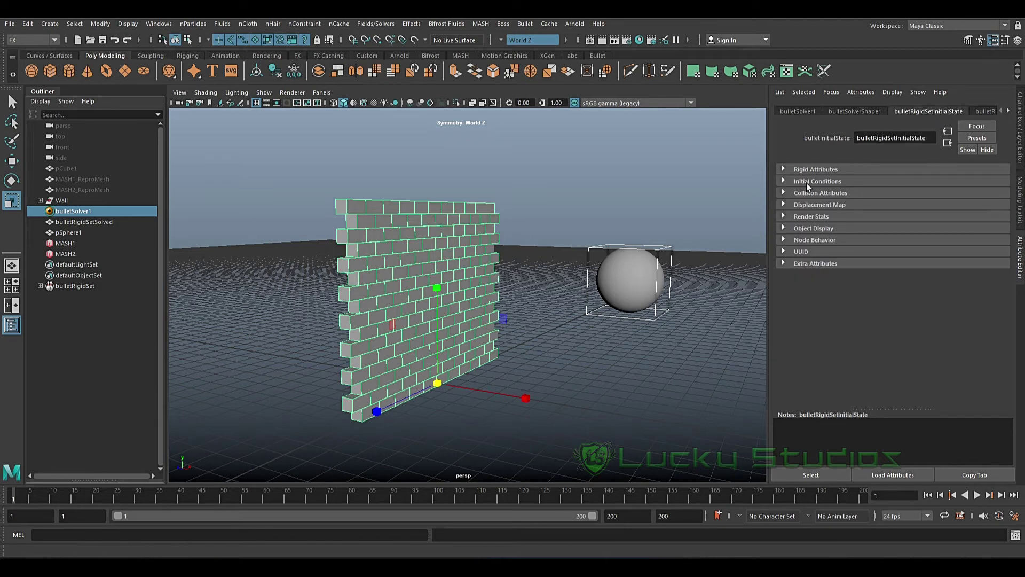
pyautogui.click(784, 182)
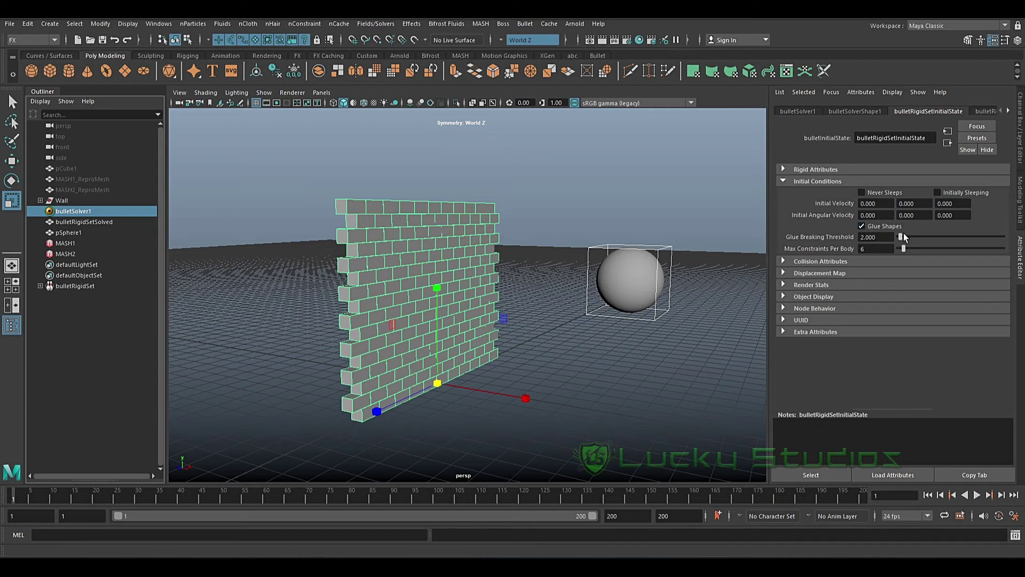
pyautogui.moveTo(903, 233); pyautogui.dragTo(932, 233)
pyautogui.moveTo(994, 235); pyautogui.dragTo(1004, 239)
pyautogui.click(572, 384)
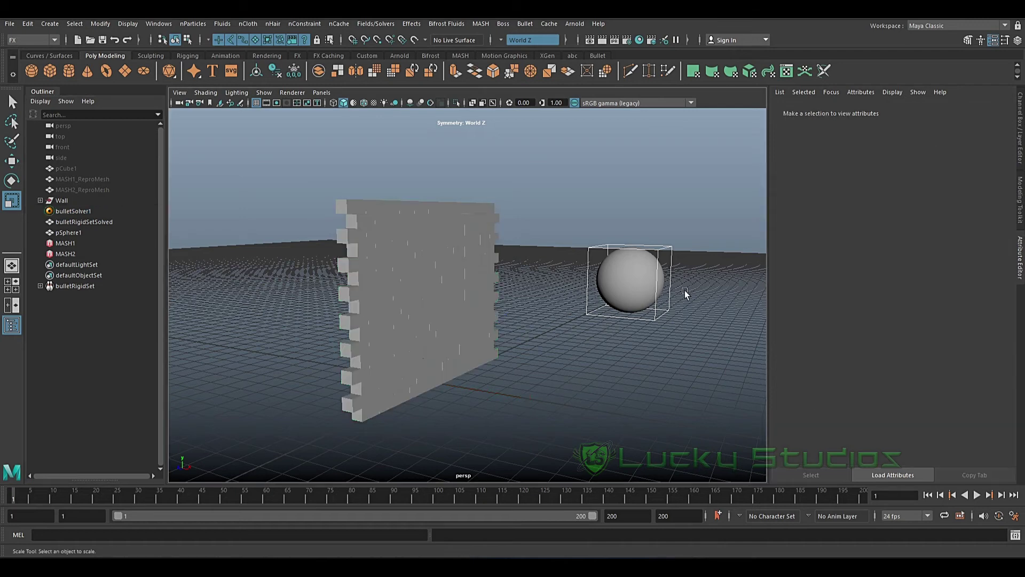
# Select the sphere and play the simulation, stopping at frame 172
pyautogui.click(649, 282)
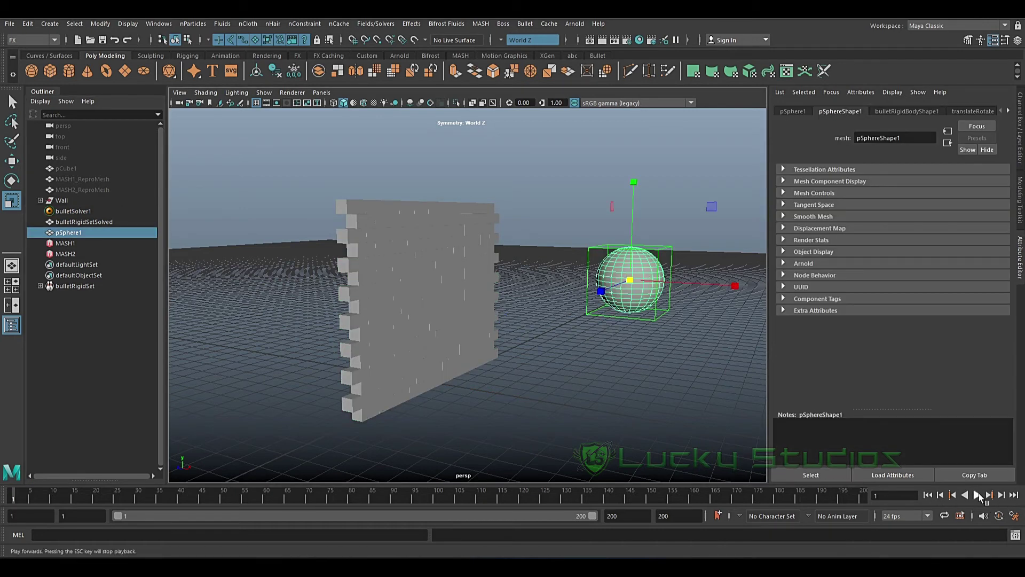
pyautogui.click(977, 495)
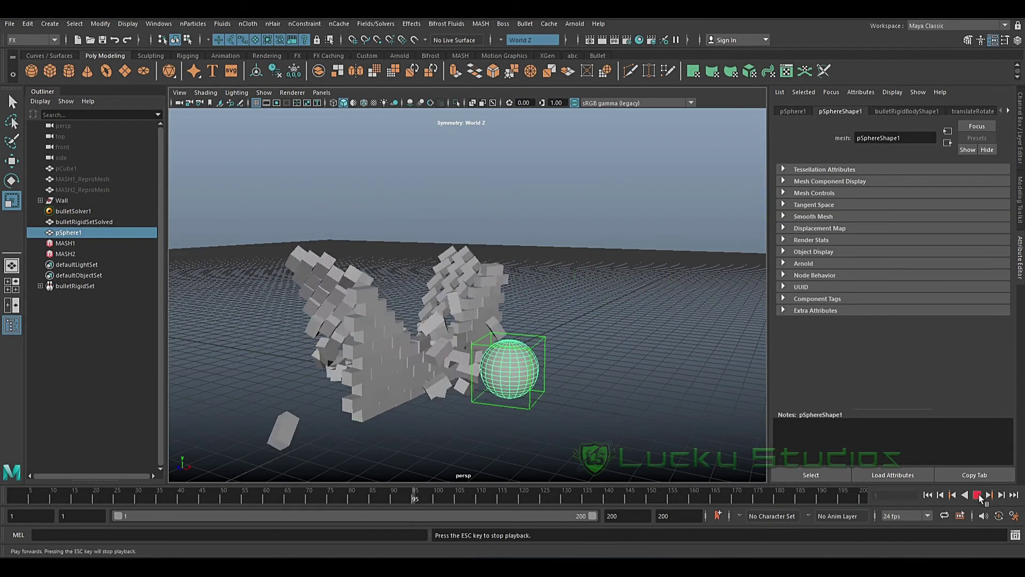
pyautogui.click(977, 495)
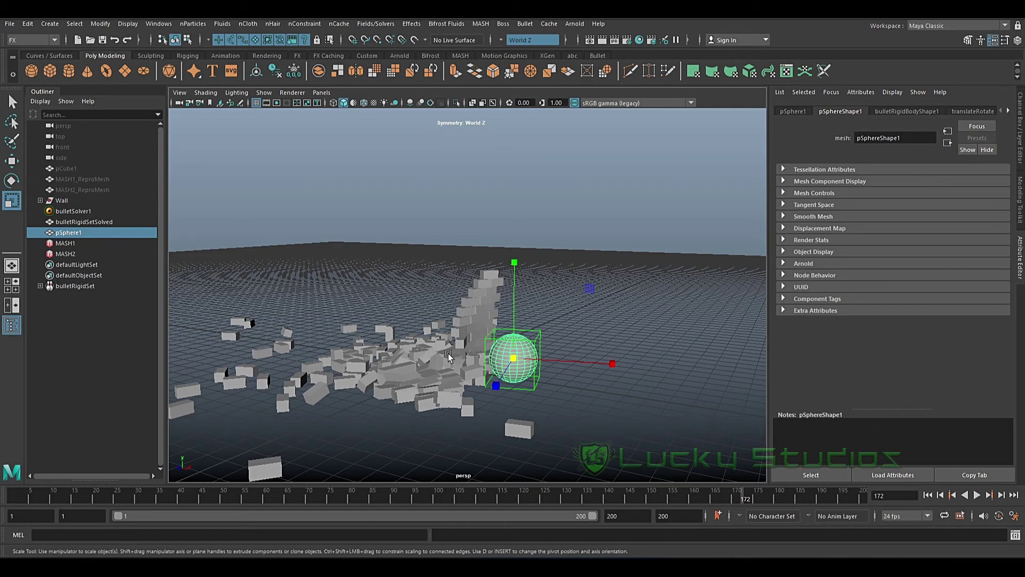
# Inspect pSphere1's transform attributes and rewind the time slider to frame 1
pyautogui.scroll(2, 439, 339)
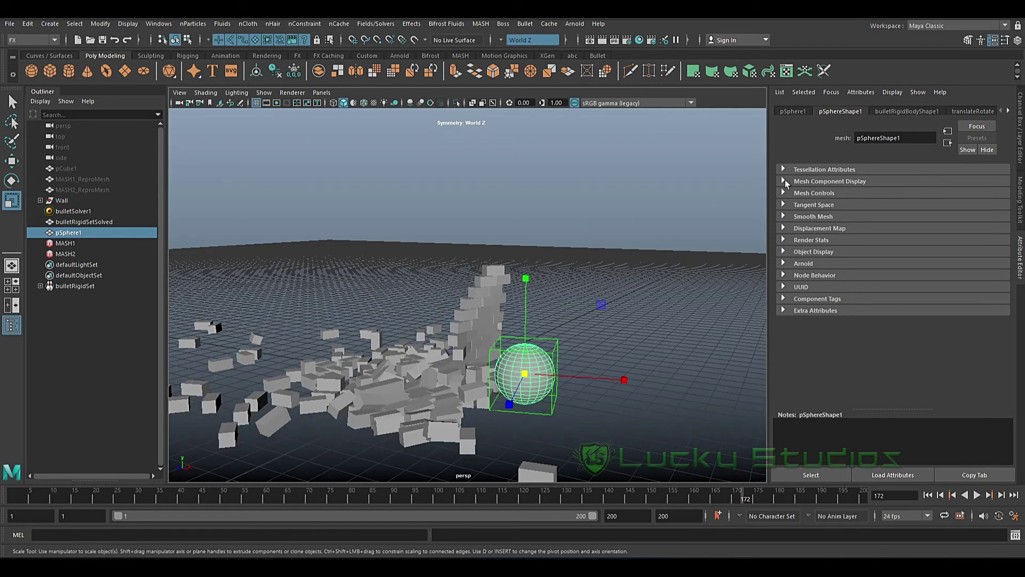
pyautogui.click(784, 182)
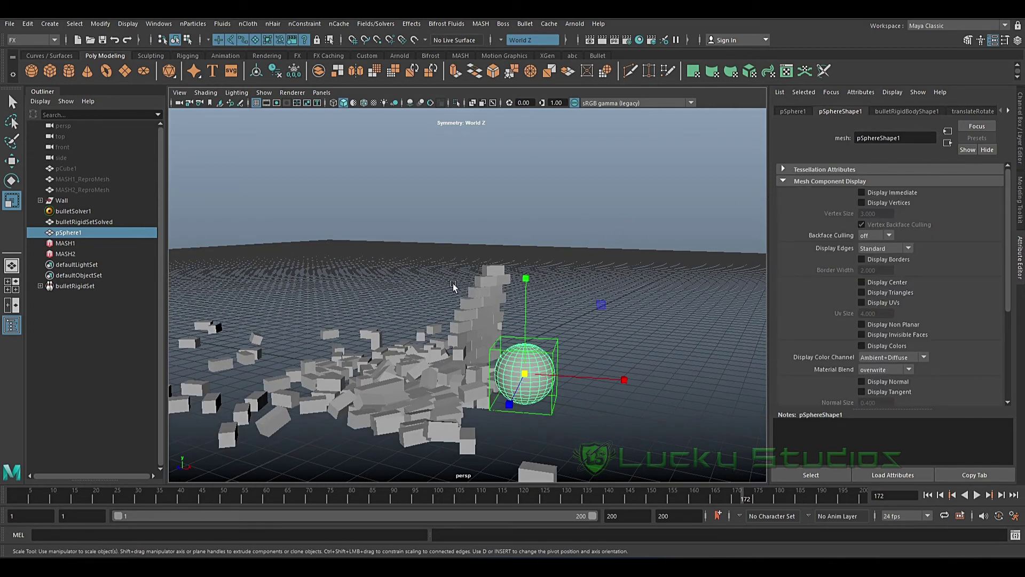
pyautogui.click(782, 182)
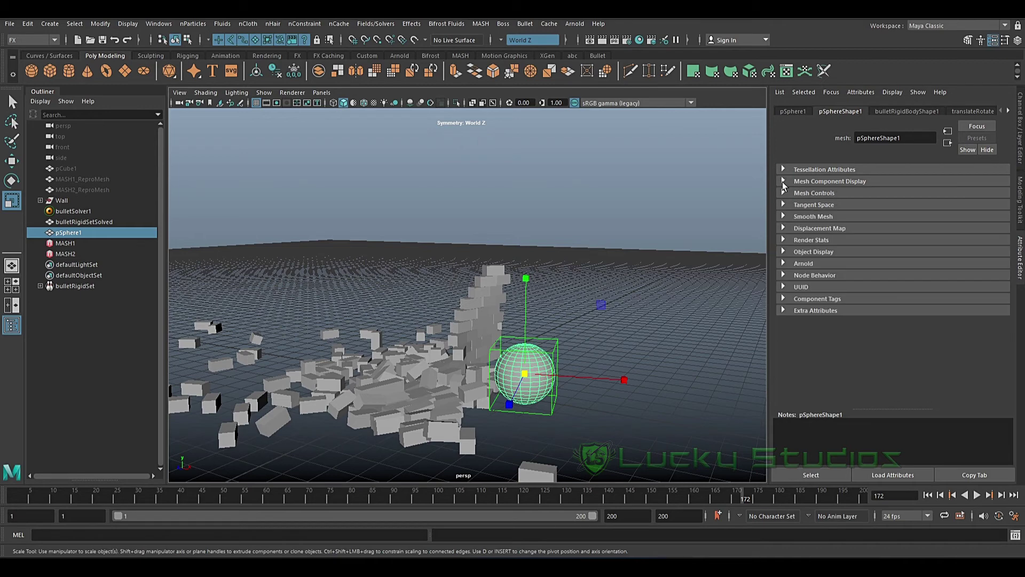
pyautogui.click(790, 111)
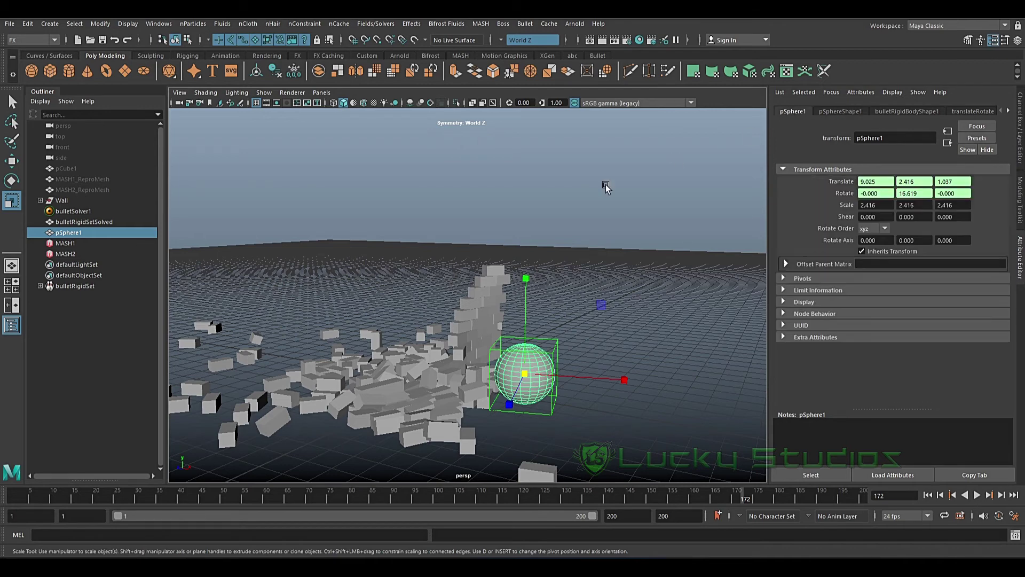
pyautogui.scroll(-3, 550, 343)
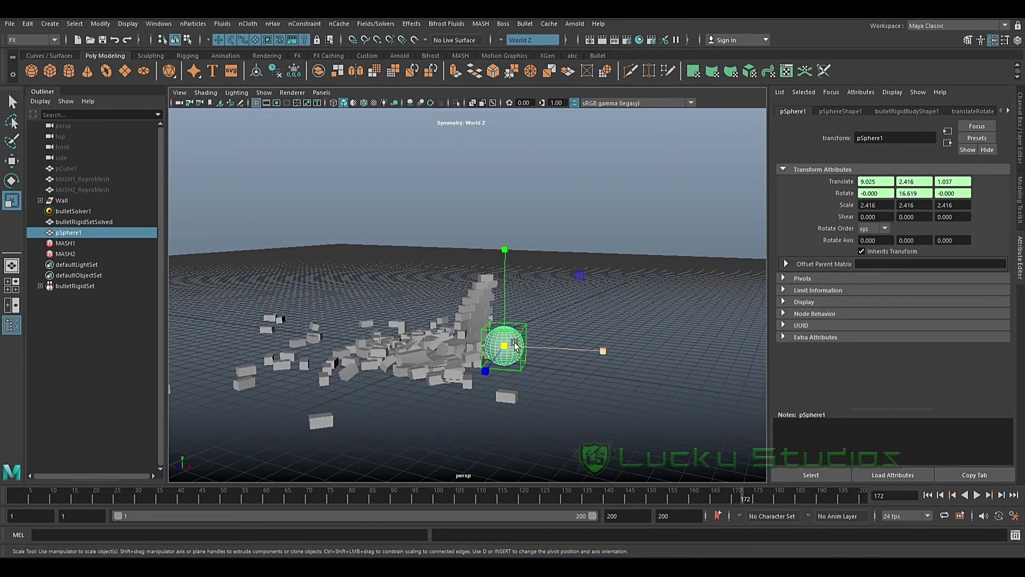
pyautogui.moveTo(763, 499); pyautogui.dragTo(13, 497)
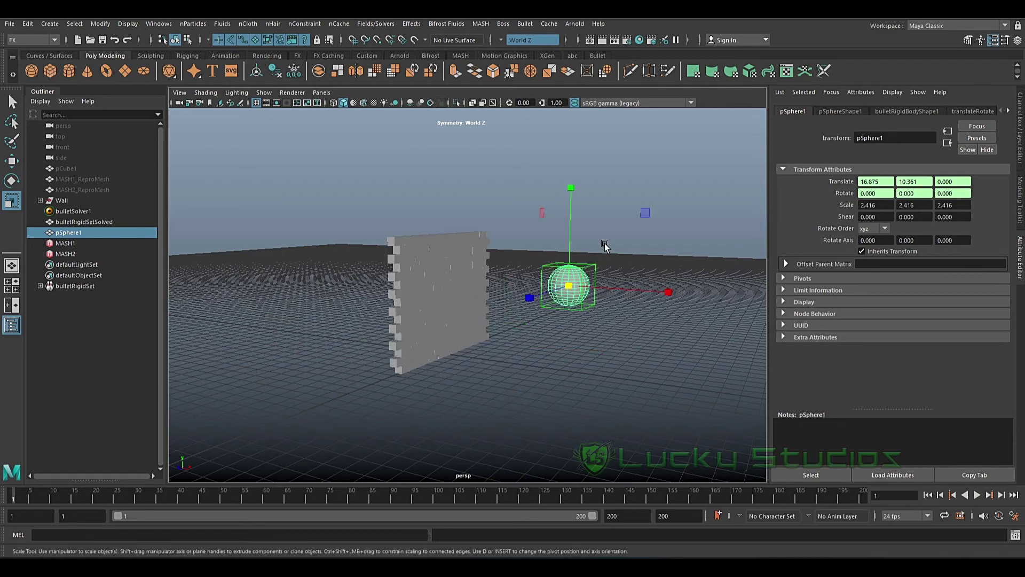
# Bake the Bullet simulation to keyframes with Edit > Keys > Bake Simulation
pyautogui.click(28, 24)
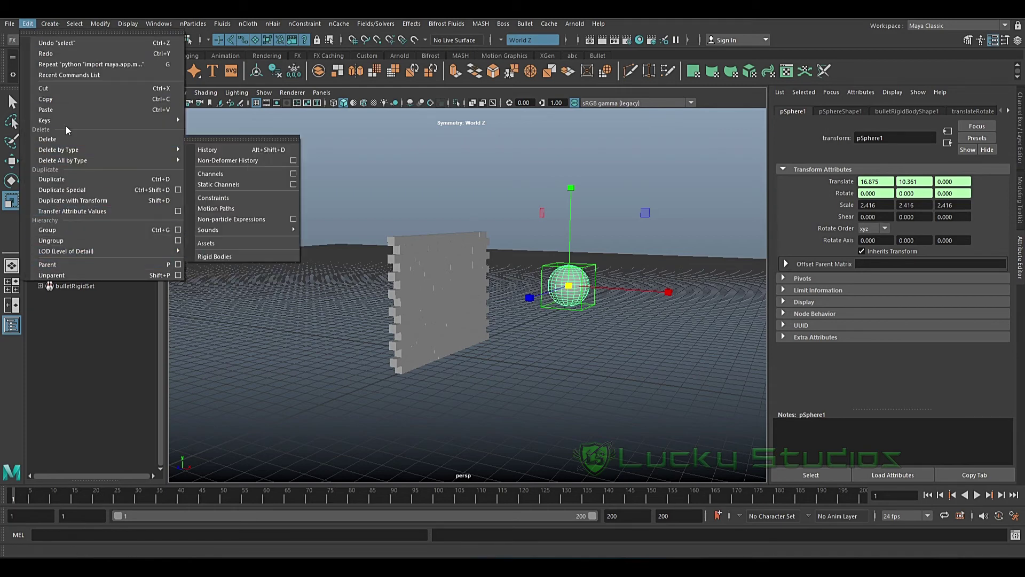
pyautogui.moveTo(66, 119)
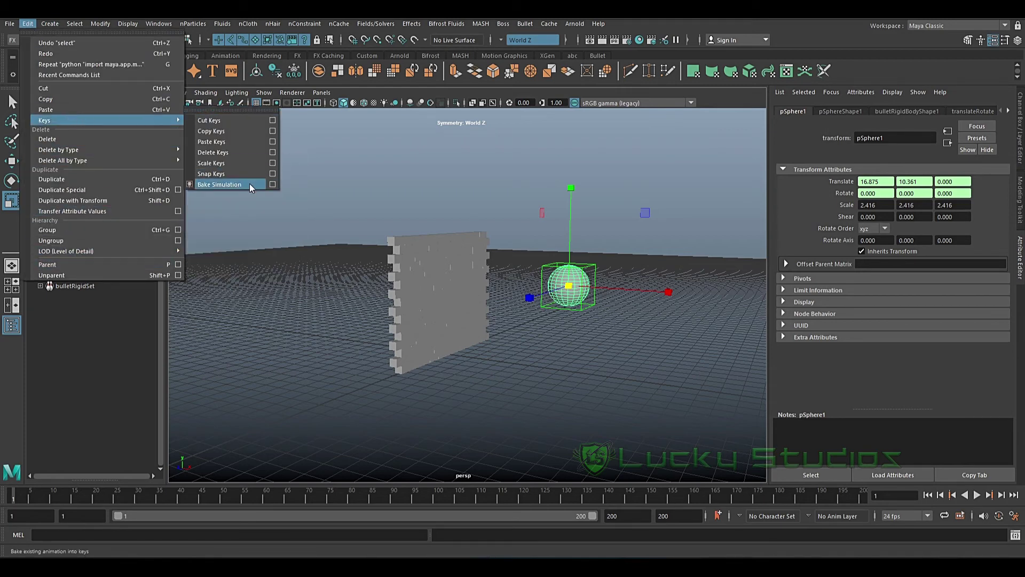
pyautogui.click(219, 184)
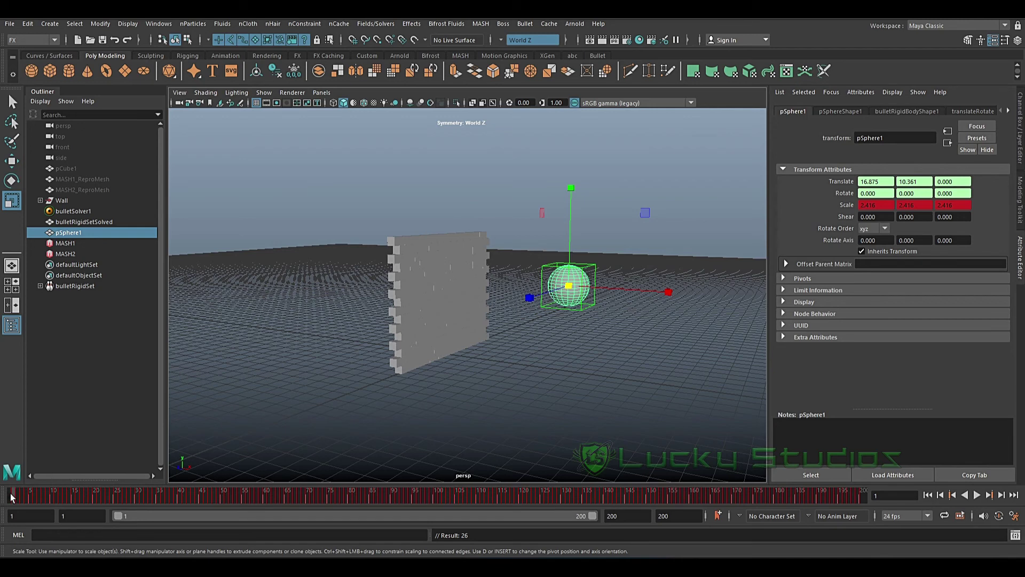
# Play and scrub the baked animation through the wall impact around frame 80, then return to the start
pyautogui.moveTo(14, 496); pyautogui.dragTo(25, 496)
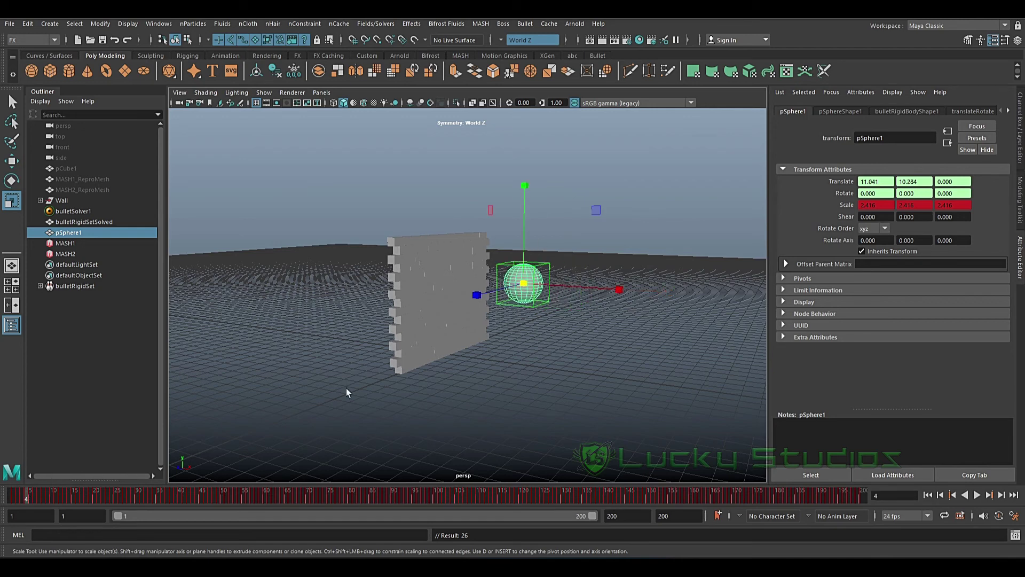
pyautogui.hotkey('alt', 'v')
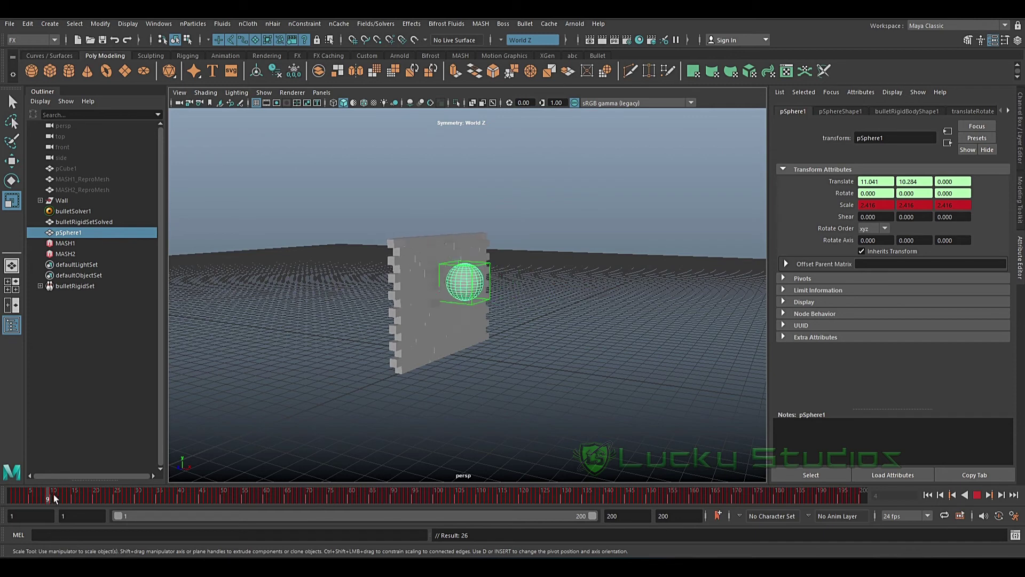
pyautogui.moveTo(113, 496); pyautogui.dragTo(725, 480)
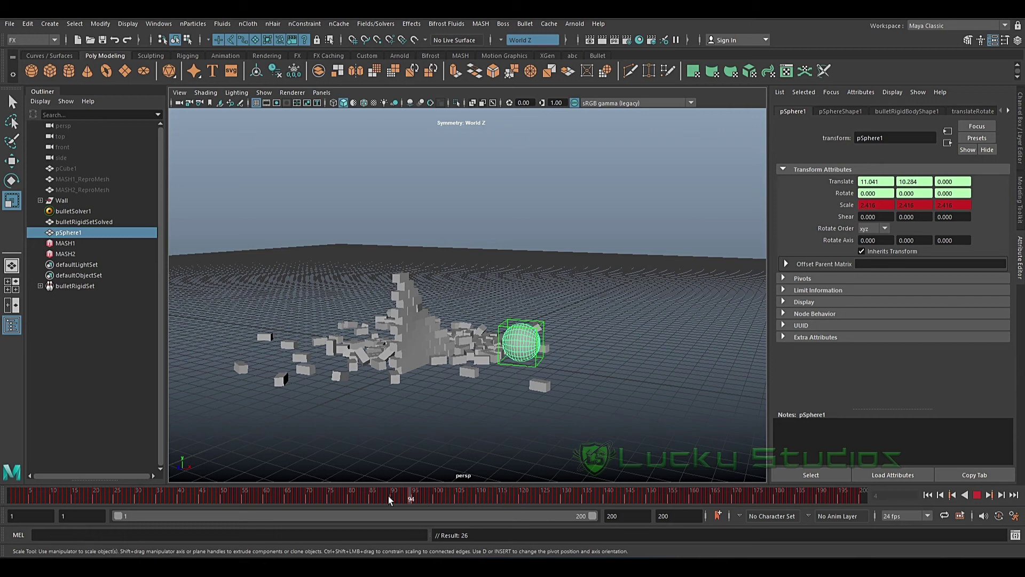
pyautogui.moveTo(396, 499); pyautogui.dragTo(351, 497)
pyautogui.hotkey('alt', 'v')
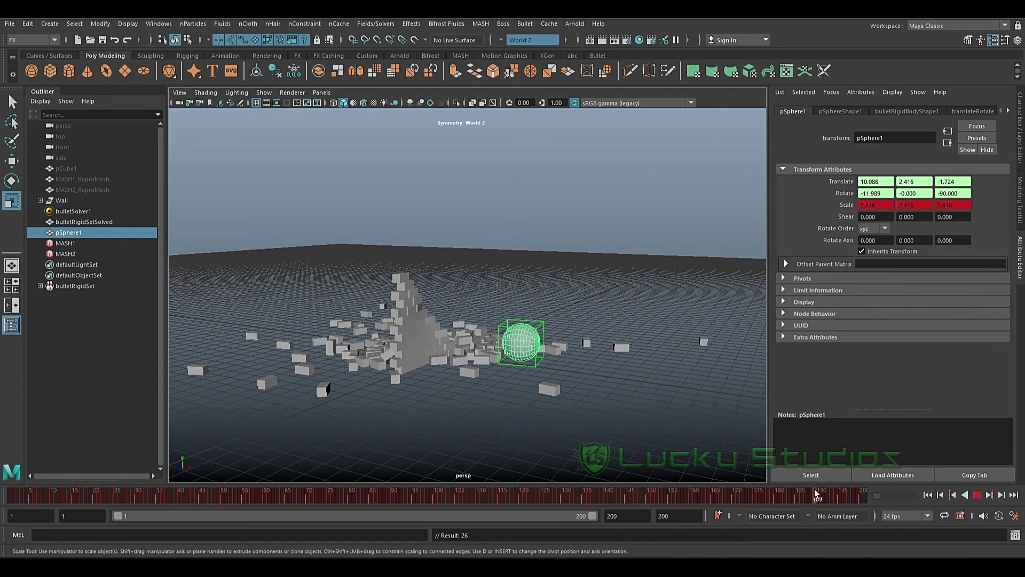
pyautogui.hotkey('alt', 'shift', 'v')
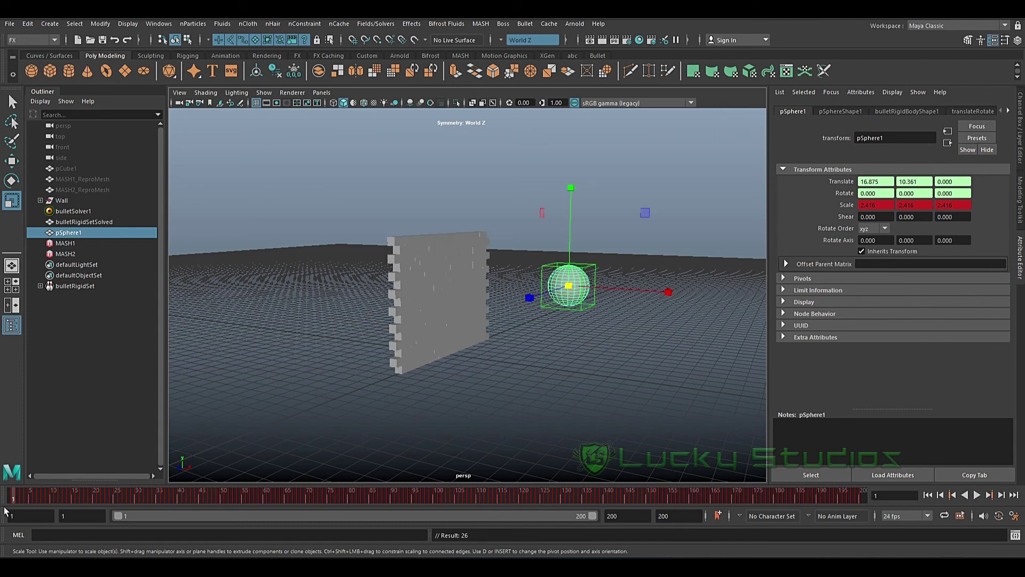
# Replay the baked animation from the start while zooming and orbiting to a higher angle
pyautogui.click(973, 497)
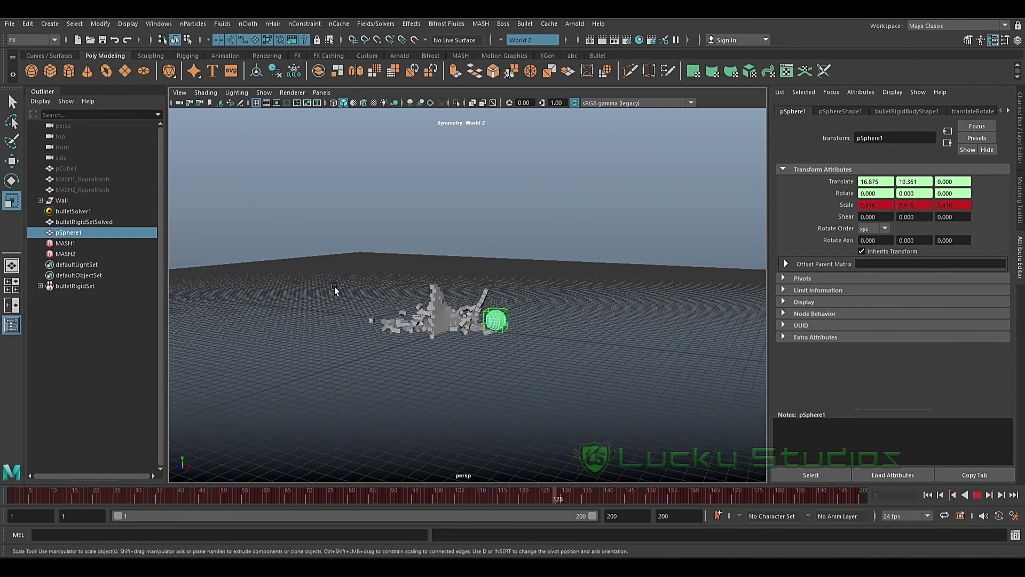
pyautogui.scroll(-6, 468, 313)
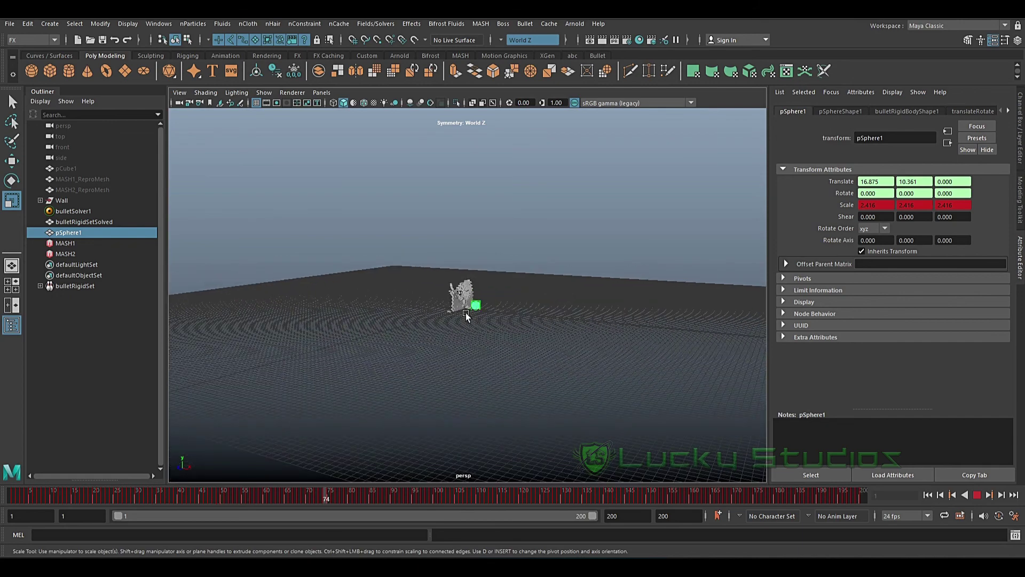
pyautogui.scroll(6, 469, 304)
pyautogui.scroll(3, 411, 355)
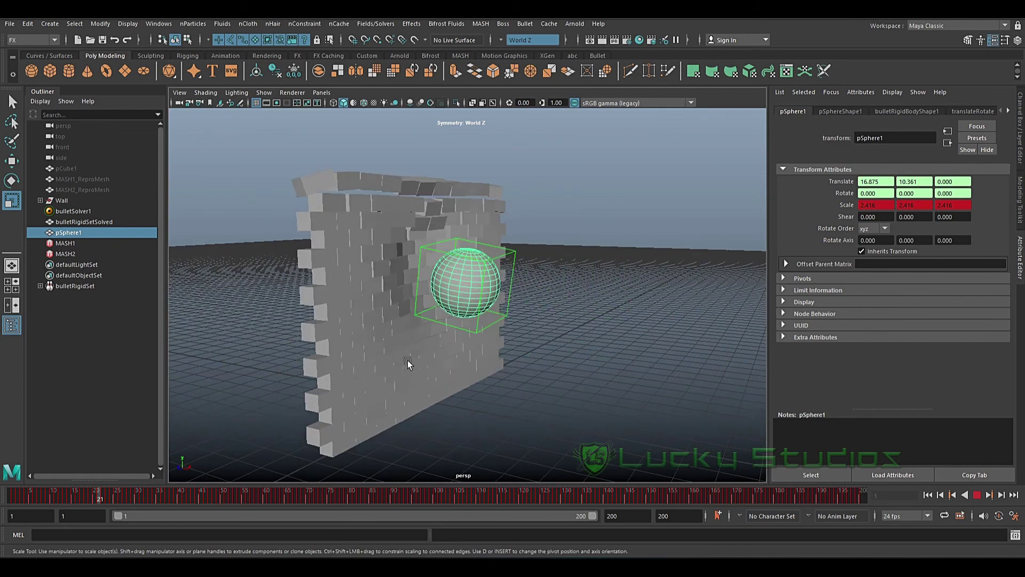
pyautogui.scroll(-5, 407, 365)
pyautogui.keyDown('alt'); pyautogui.moveTo(418, 391); pyautogui.dragTo(434, 378); pyautogui.keyUp('alt')
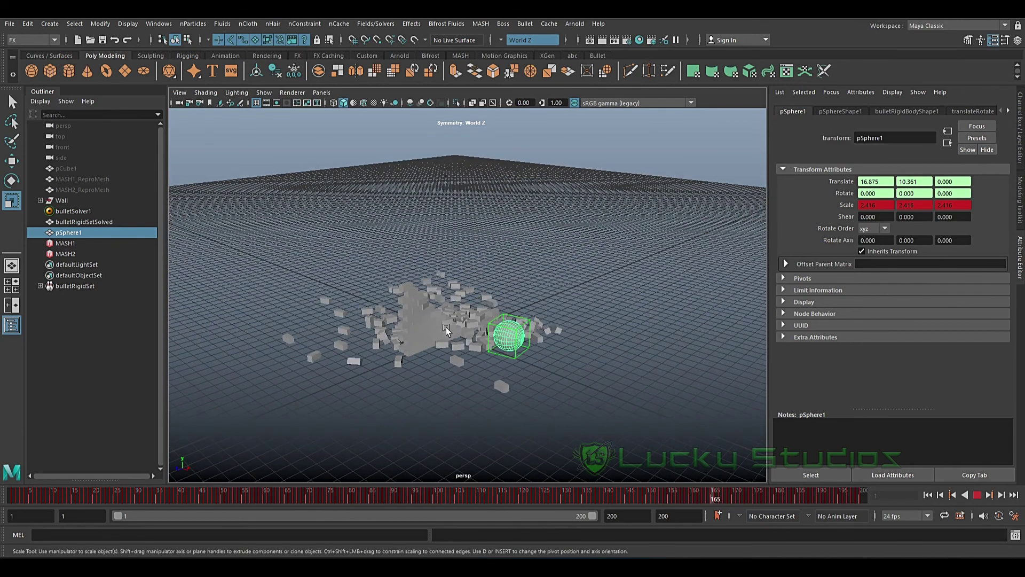
pyautogui.scroll(-5, 440, 353)
pyautogui.scroll(4, 446, 329)
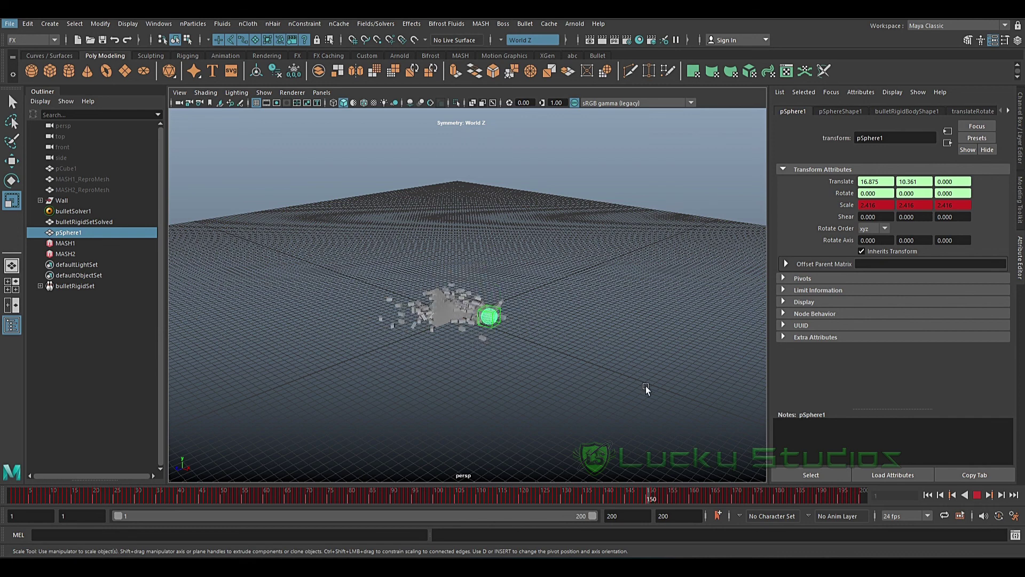
pyautogui.hotkey('alt', 'shift', 'v')
# Rewind to frame 1 and play the baked animation once more
pyautogui.scroll(3, 463, 335)
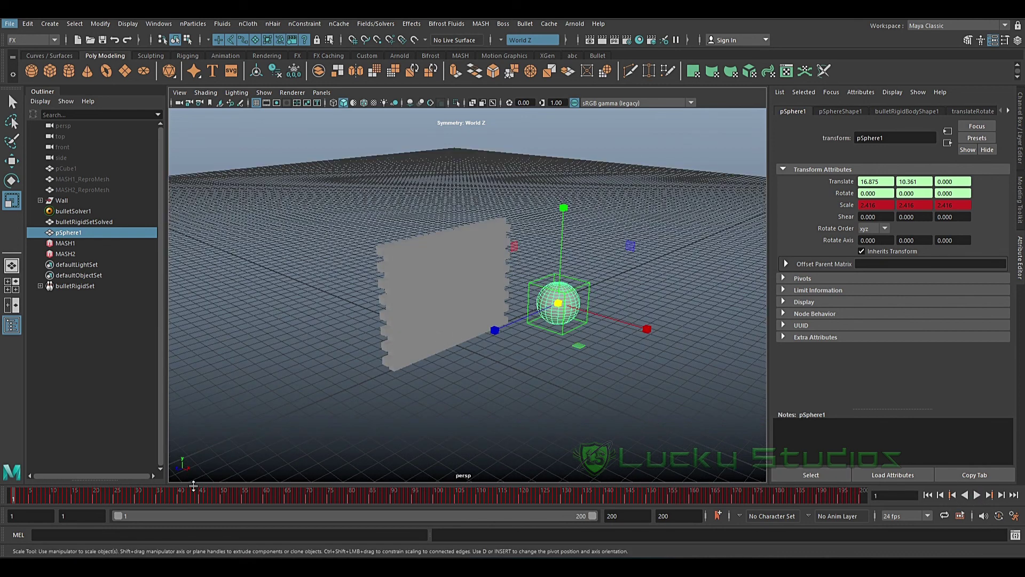
pyautogui.moveTo(18, 494)
pyautogui.mouseDown()
pyautogui.moveTo(46, 495)
pyautogui.moveTo(16, 495)
pyautogui.mouseUp()
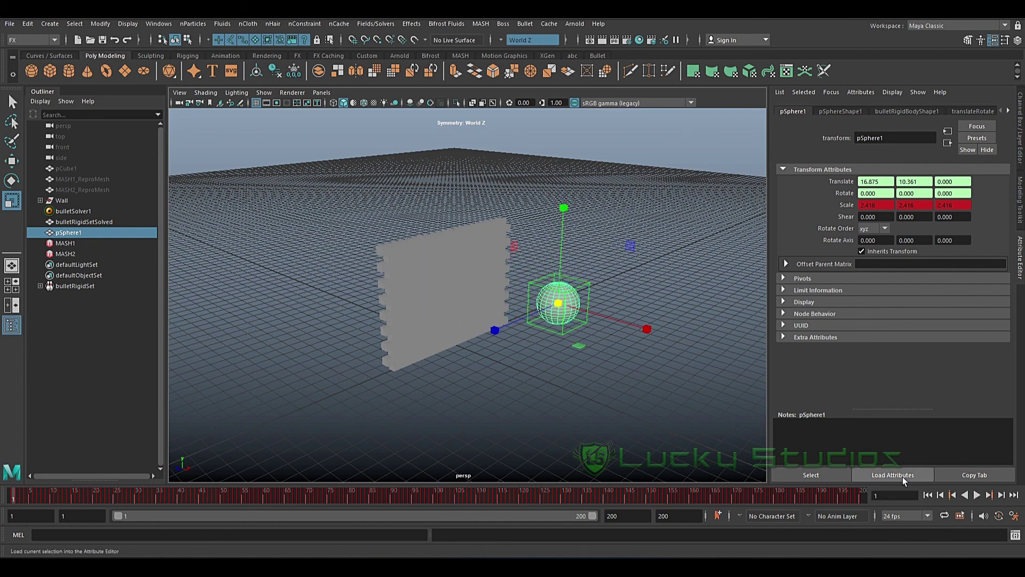
pyautogui.click(976, 495)
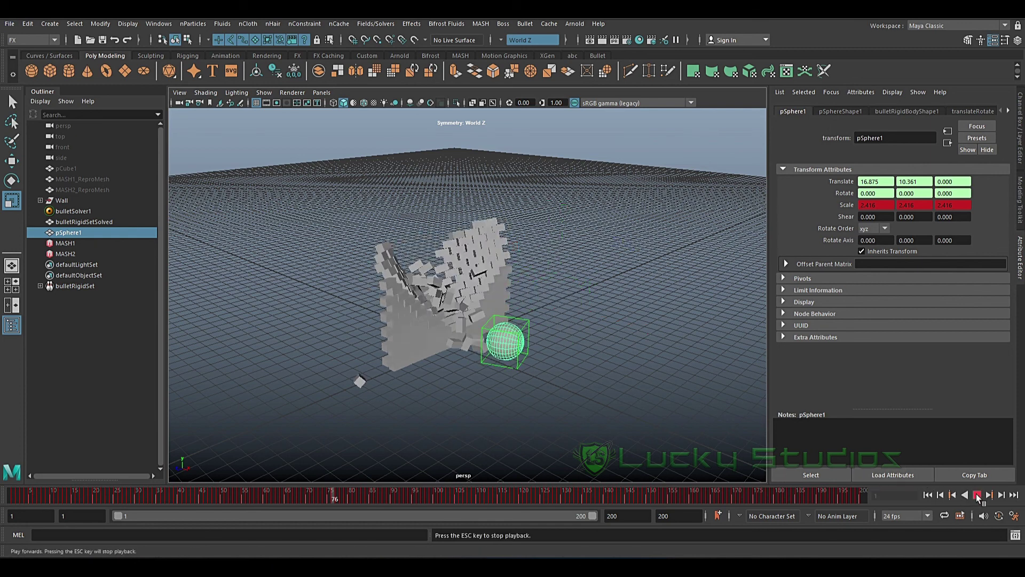